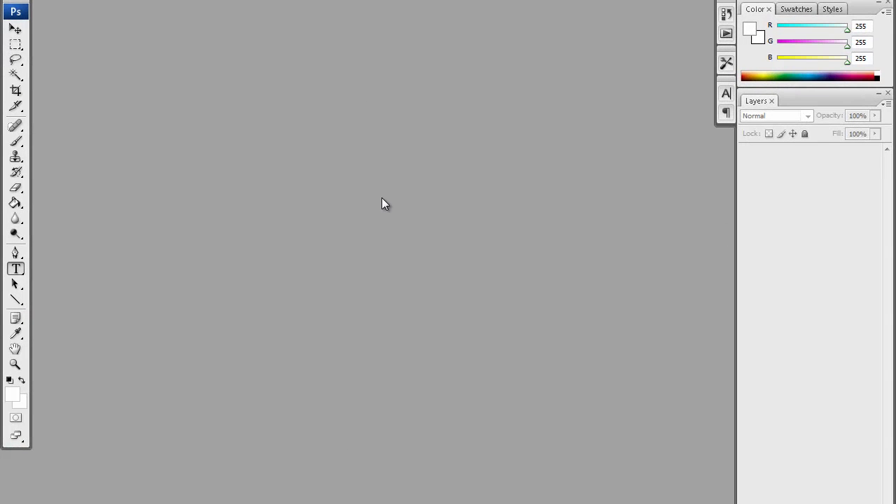
Write the opening Notepad sentence: today we learn how to make 3D text in CS3.
left_click(389, 502)
type("Salut,astazi vom invata cum sa f")
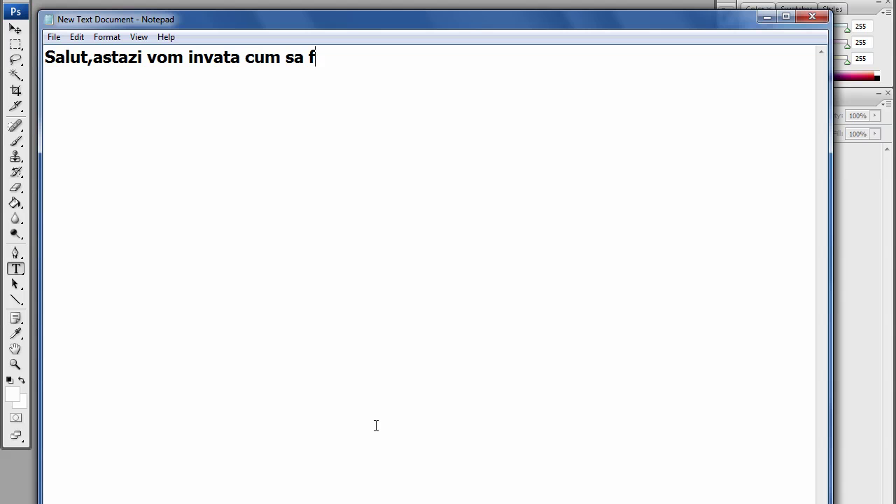
type("acem un text 3d")
key("BackSpace")
type("D")
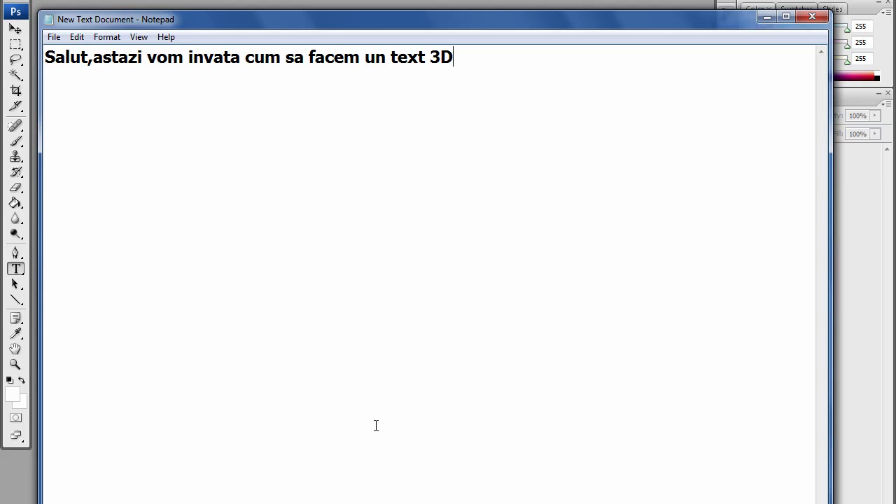
type(",fara")
key("BackSpace")
key("BackSpace")
key("BackSpace")
key("BackSpace")
key("BackSpace")
type("in CS3")
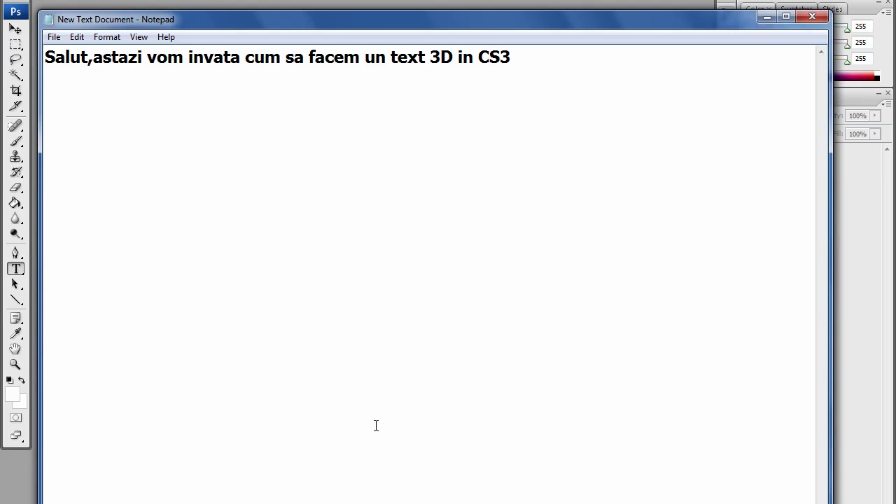
type("Dup")
key("BackSpace")
key("BackSpace")
key("BackSpace")
Add that CS4 and CS5 have a 3D function, CS3 does not, but it is simple and easy.
type("Dupa cum stiti c")
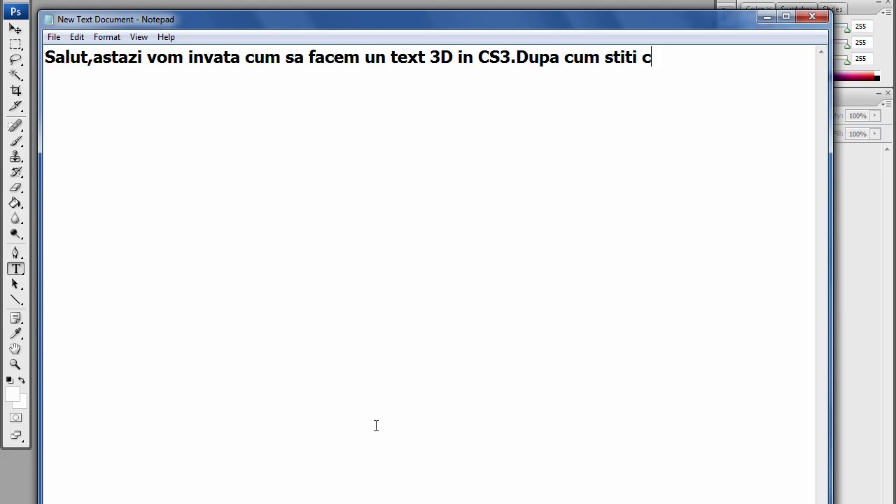
type("S 4(")
type("cred si CS5 au functia 3d")
key("BackSpace")
type("D")
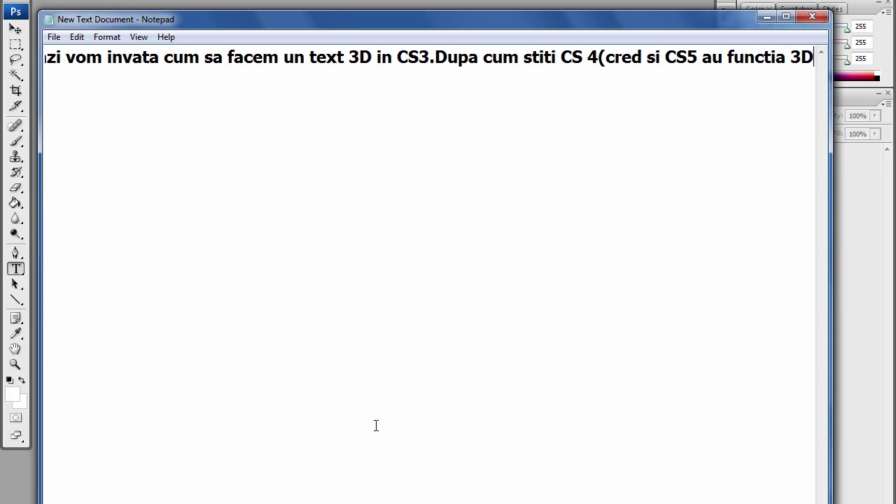
type(",CS3 nu are")
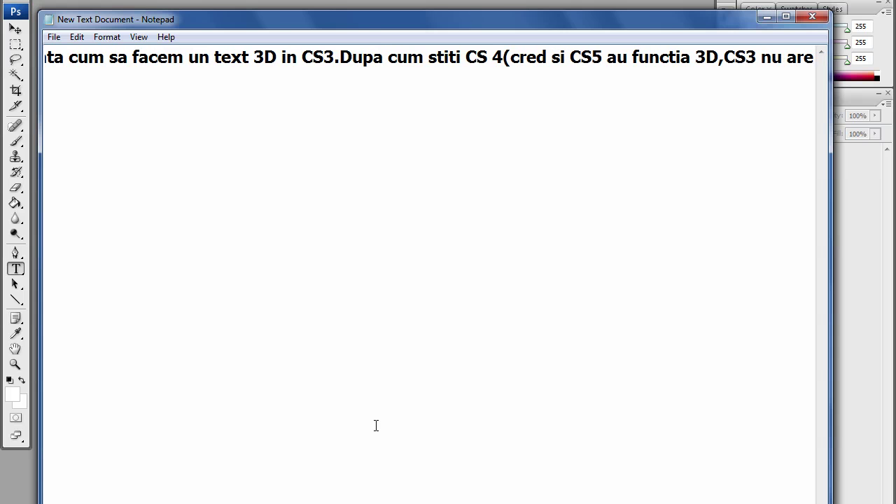
type(",dar este simple")
key("BackSpace")
key("BackSpace")
type("u si usor,.")
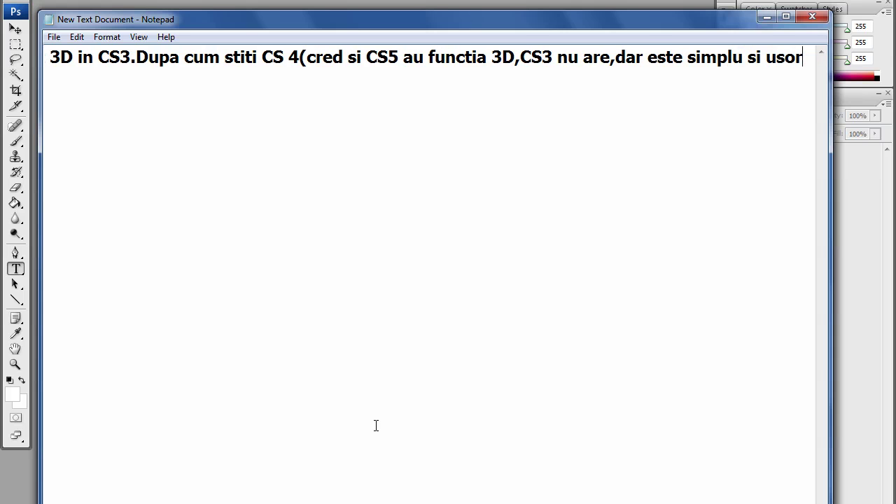
Start a second line beginning 'Deci sa incepem', then minimize Notepad.
key("Return")
type("Deci sa ")
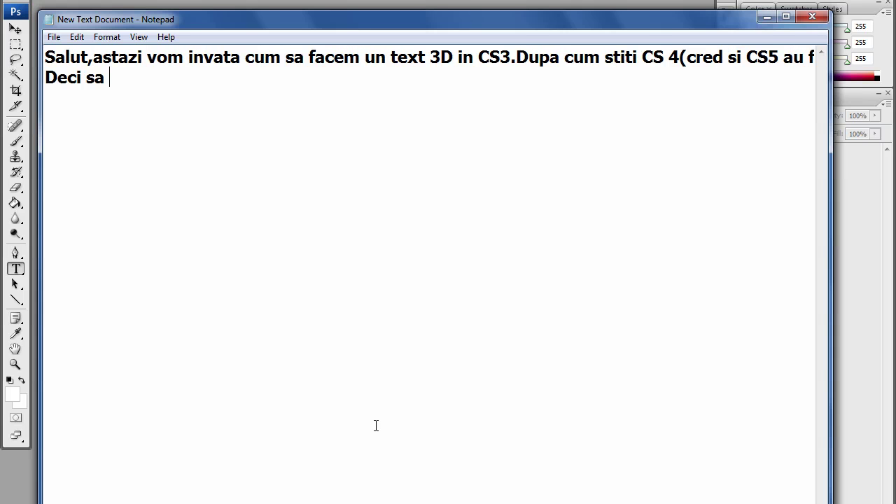
type("incepem,urmatriti")
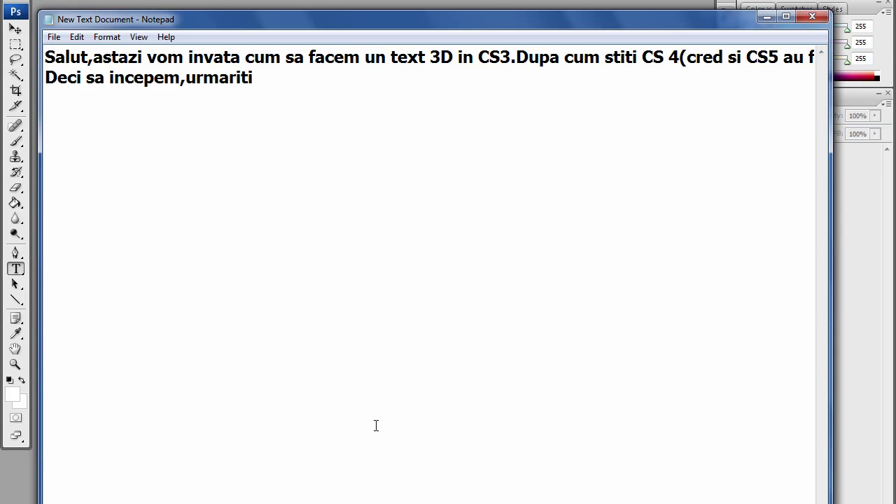
type("m,a")
type("atentie.")
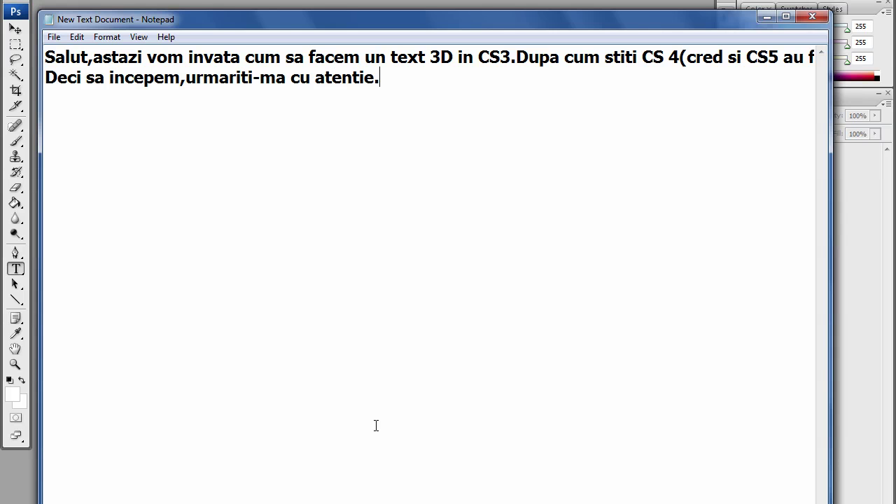
left_click(769, 17)
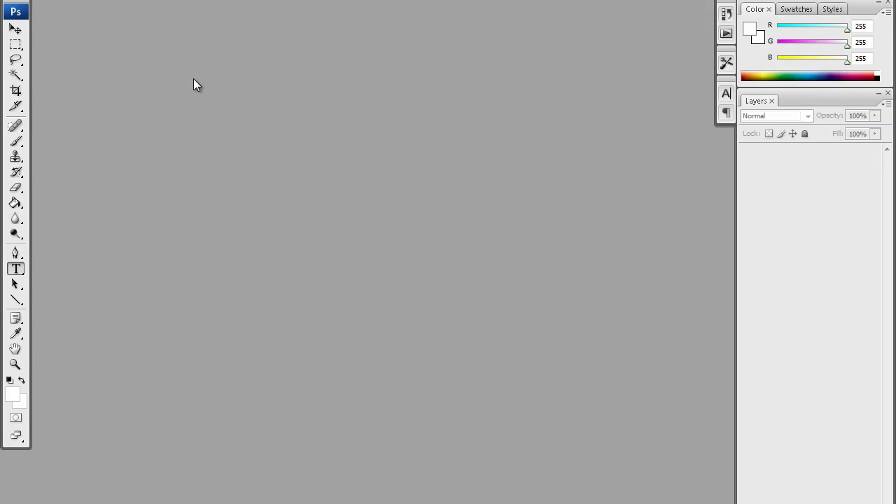
Create a new 1024 × 800 pixel document.
left_click(14, 1)
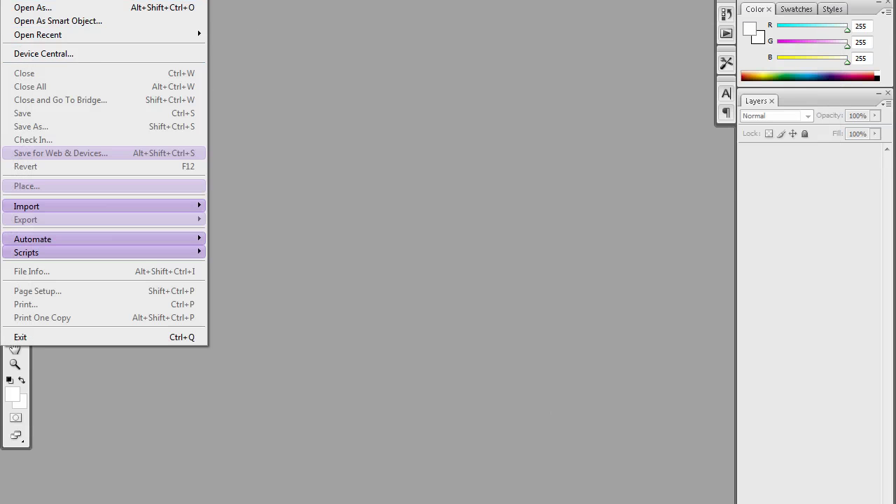
key("ctrl+n")
double_click(414, 157)
type("1024")
key("Tab")
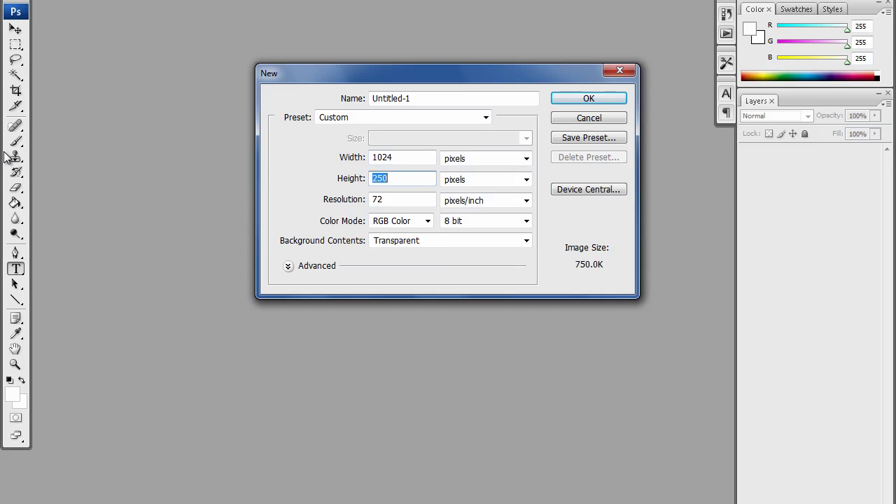
type("800")
key("Return")
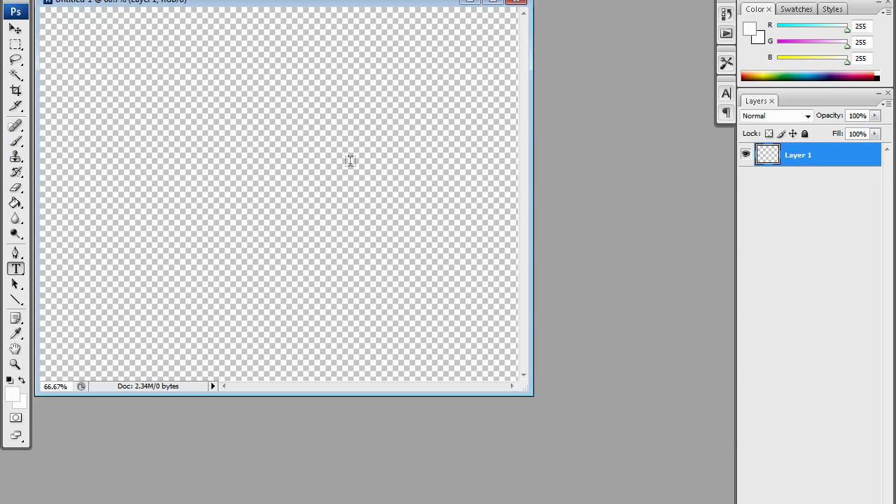
Enlarge and reposition the document window so the whole canvas shows.
left_click_drag(530, 394, 678, 491)
left_click_drag(359, 2, 390, 48)
left_click_drag(16, 203, 67, 218)
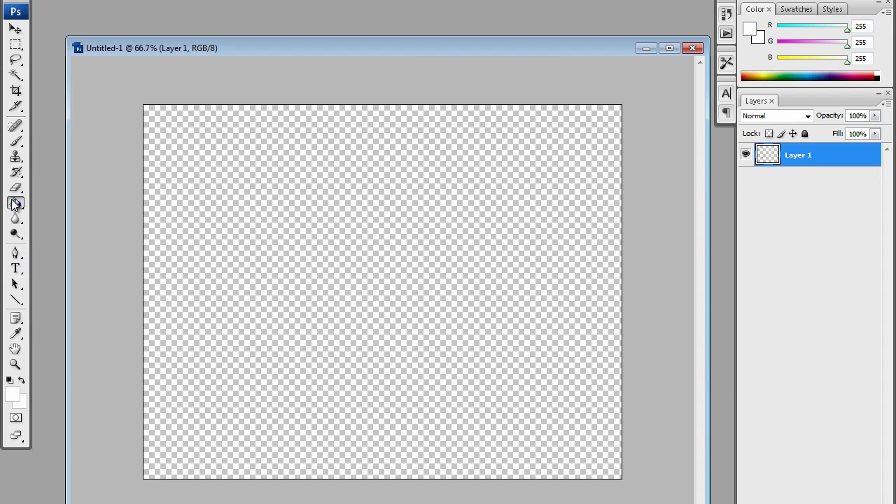
Select the Gradient Tool with the silver Aluminium Light preset.
left_click(72, 202)
scroll(486, 171, "down", 3)
scroll(483, 176, "down", 2)
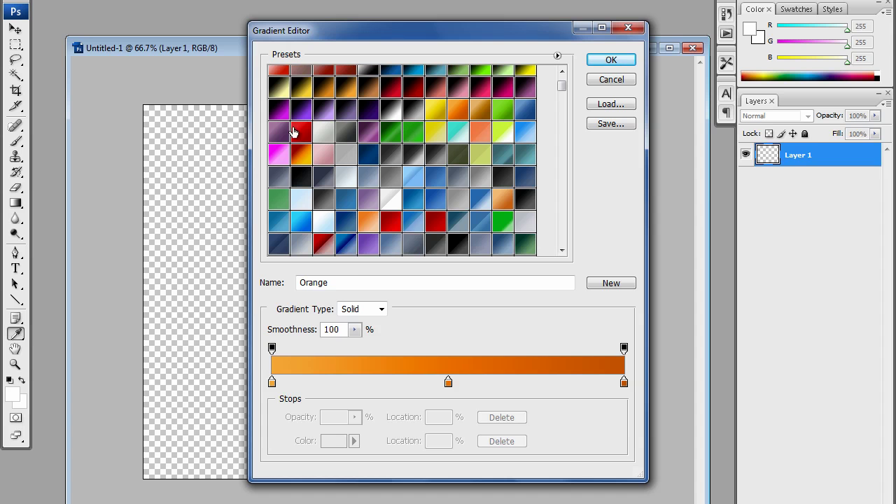
left_click(322, 140)
left_click(602, 60)
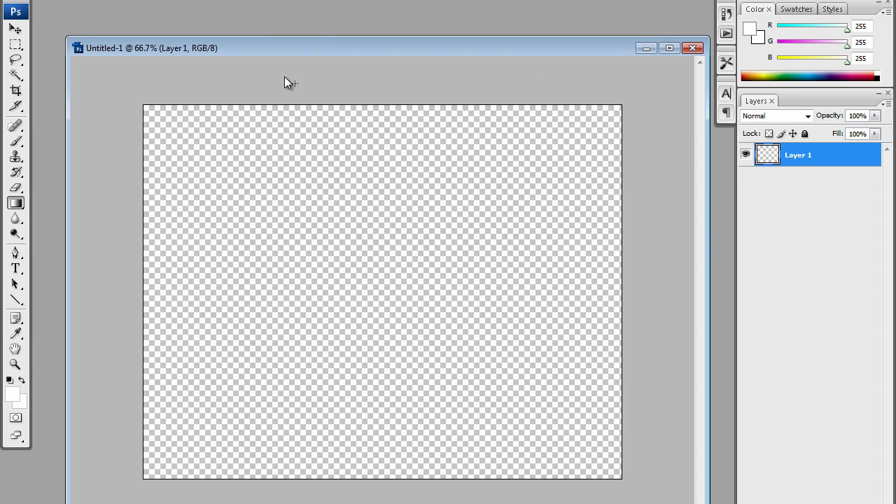
Switch to a grey-to-white gradient preset with its right colour stop at 100%.
scroll(449, 229, "down", 1)
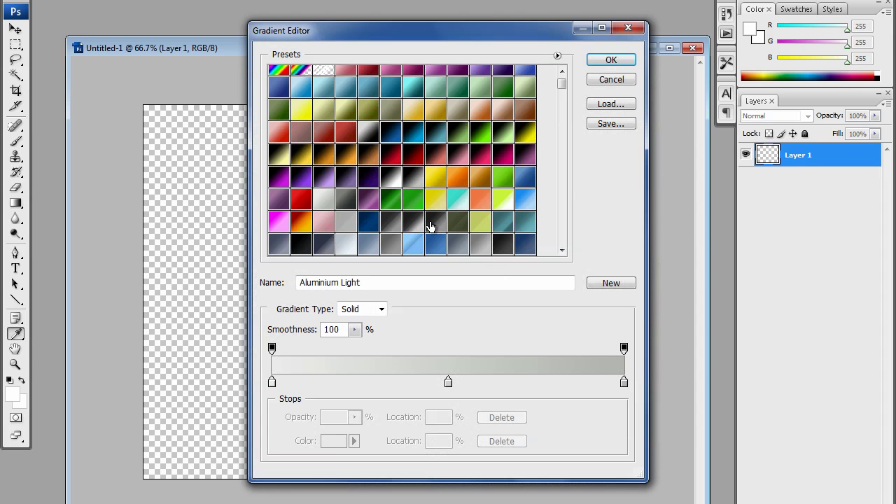
scroll(437, 209, "down", 1)
scroll(471, 198, "down", 2)
scroll(471, 198, "down", 1)
scroll(495, 206, "down", 1)
scroll(483, 203, "down", 2)
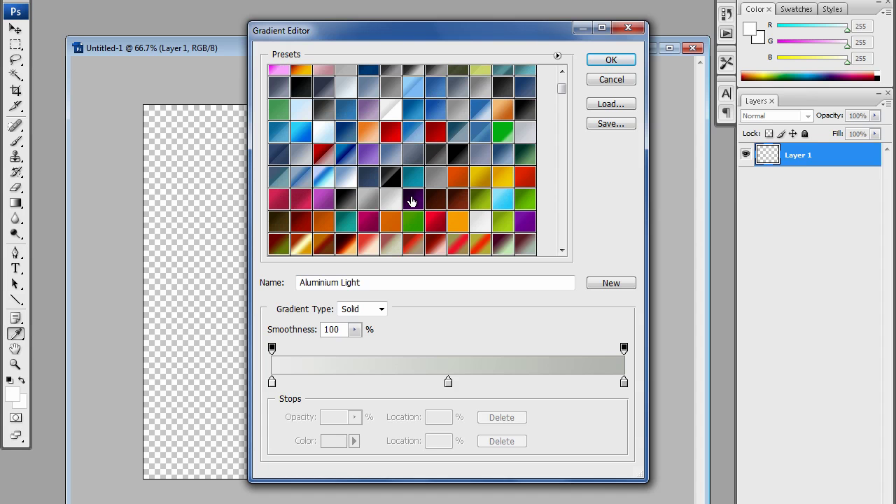
left_click(400, 201)
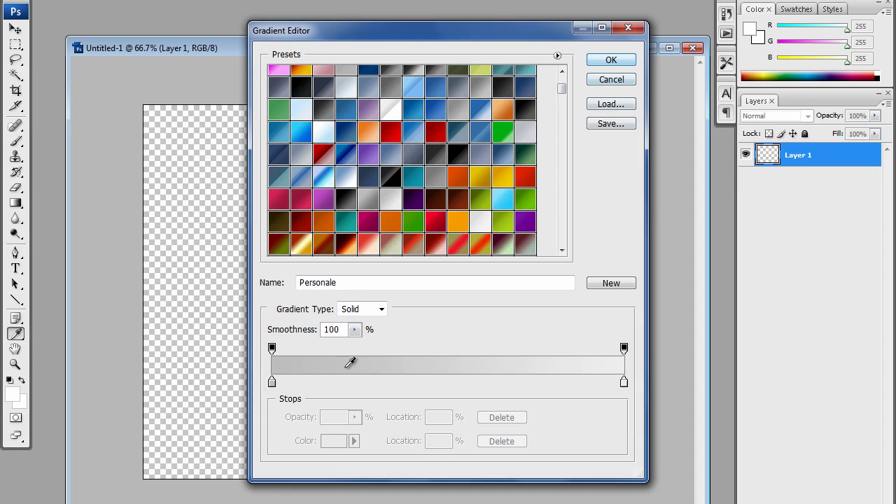
left_click_drag(272, 383, 624, 382)
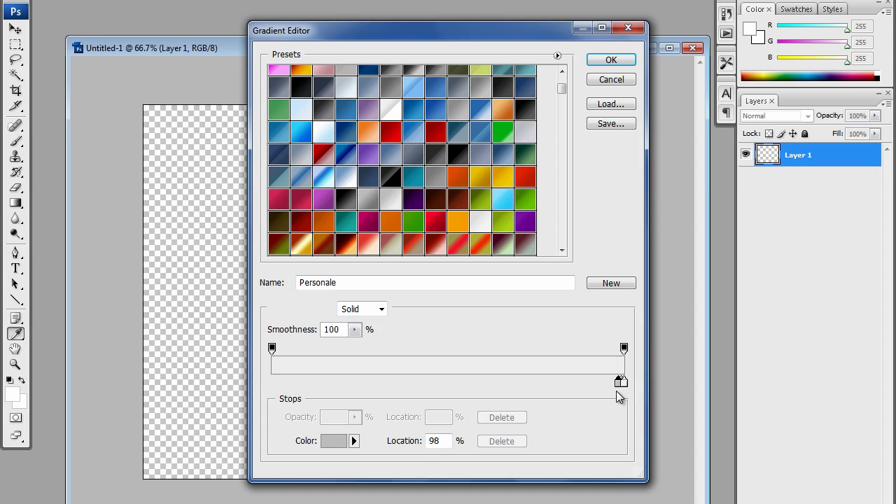
key("ctrl+z")
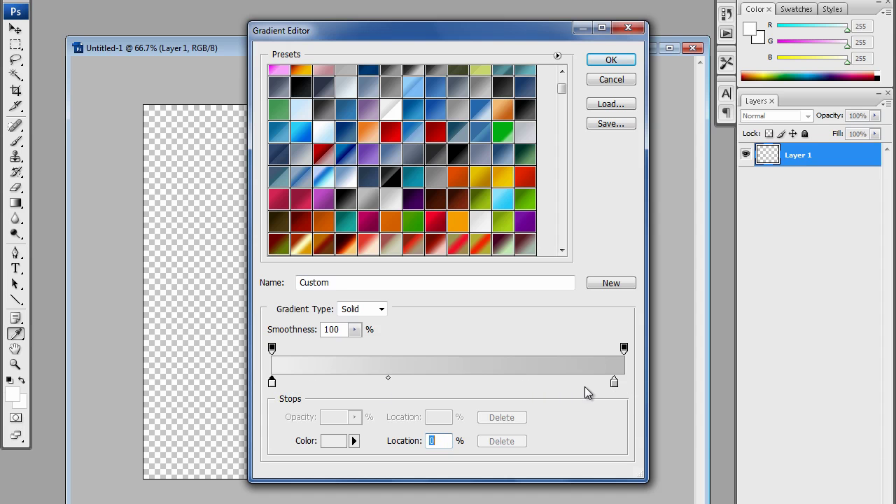
left_click(615, 384)
left_click_drag(614, 384, 624, 384)
left_click(611, 59)
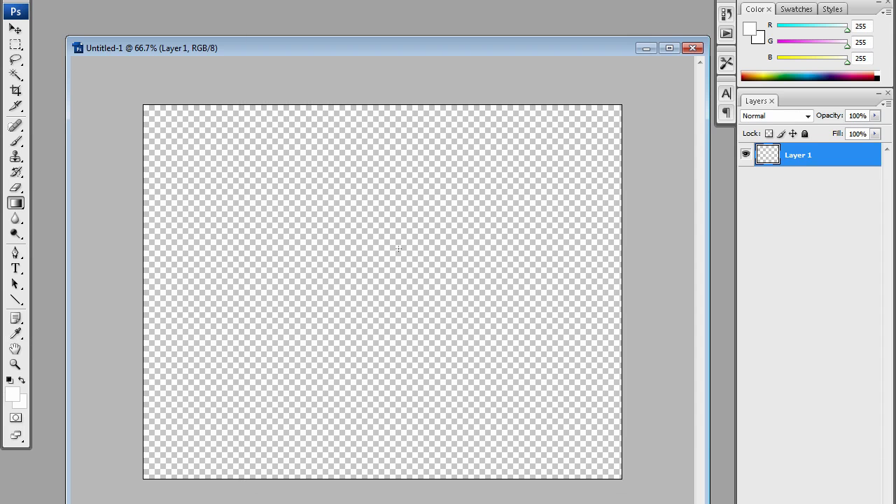
Draw a radial gradient centred near the bottom middle of the canvas.
left_click_drag(367, 278, 635, 483)
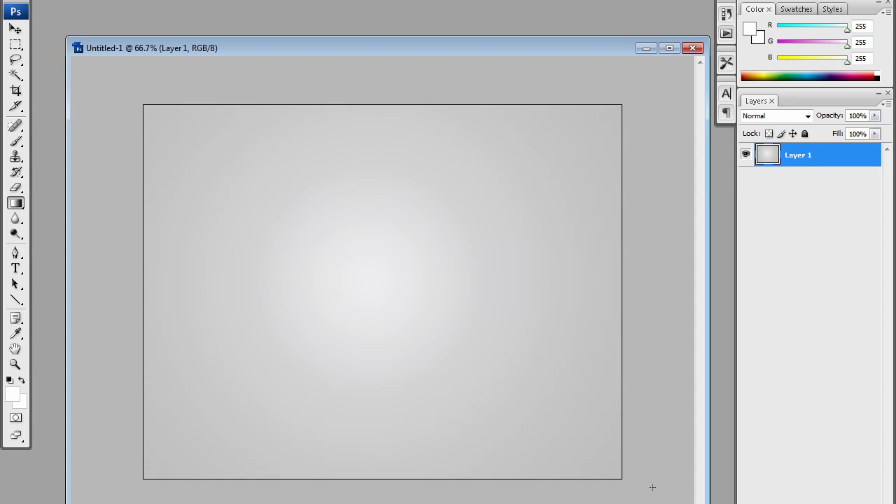
key("ctrl+z")
left_click_drag(386, 280, 620, 430)
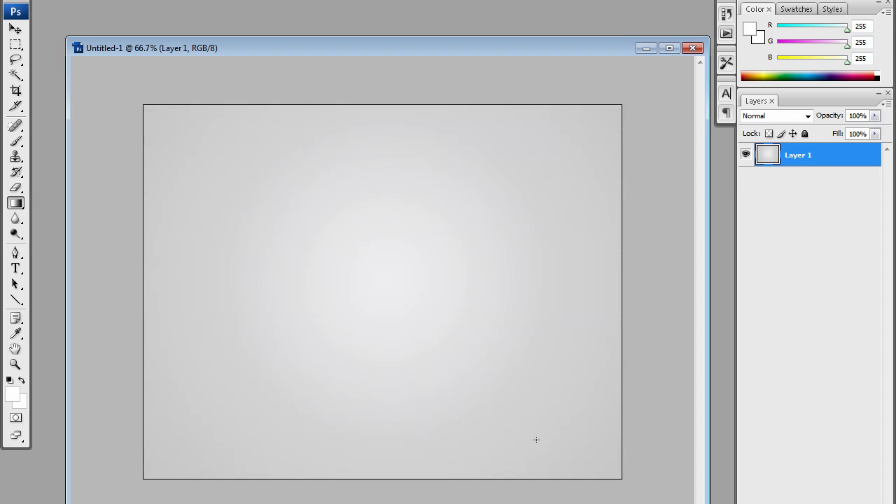
key("ctrl+z")
left_click_drag(367, 413, 487, 479)
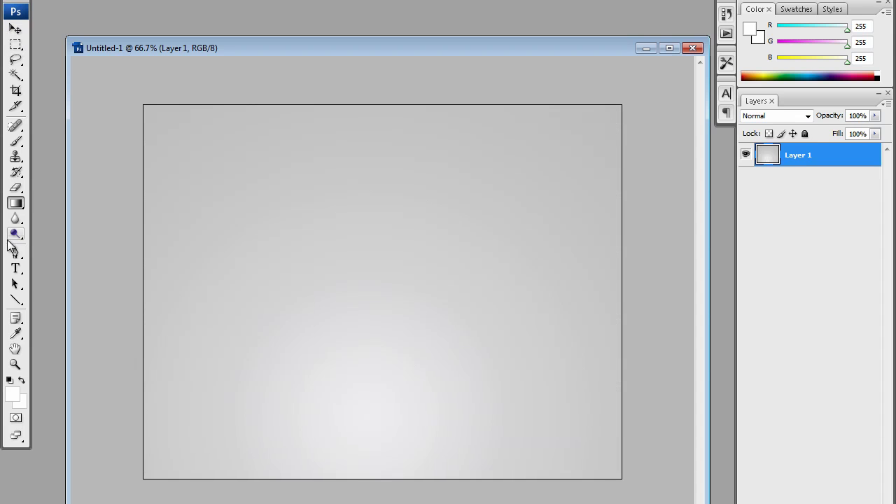
Choose the Type tool with the Arial font.
left_click(15, 269)
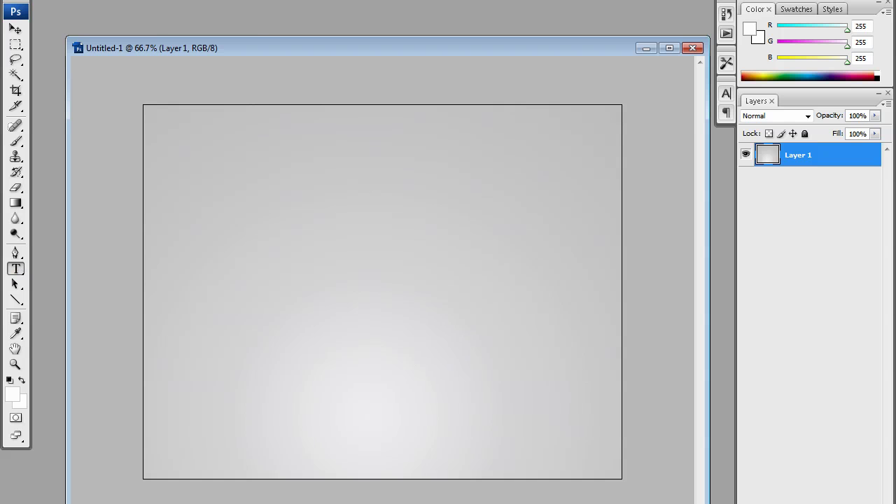
scroll(165, 50, "up", 1)
scroll(171, 73, "up", 8)
scroll(174, 82, "up", 1)
scroll(175, 78, "up", 2)
scroll(210, 91, "up", 2)
scroll(249, 114, "up", 2)
scroll(245, 106, "up", 1)
scroll(245, 105, "up", 2)
scroll(231, 103, "up", 2)
scroll(217, 97, "up", 2)
scroll(212, 92, "up", 1)
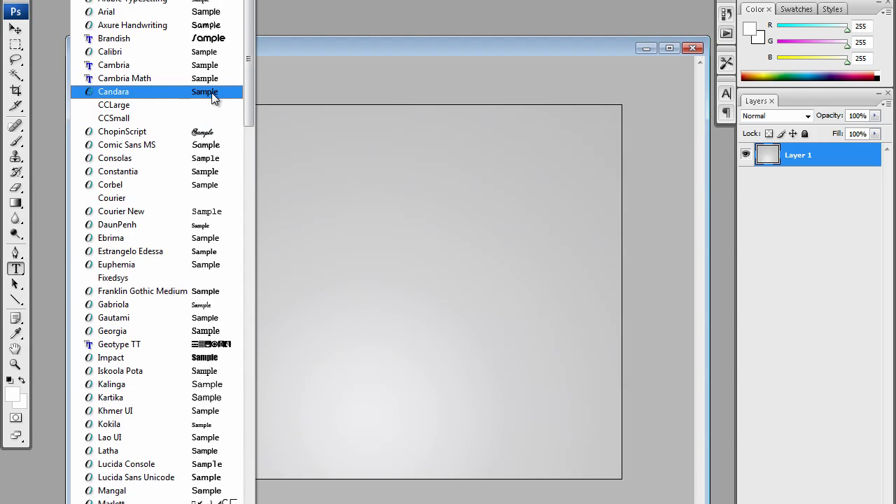
left_click(168, 16)
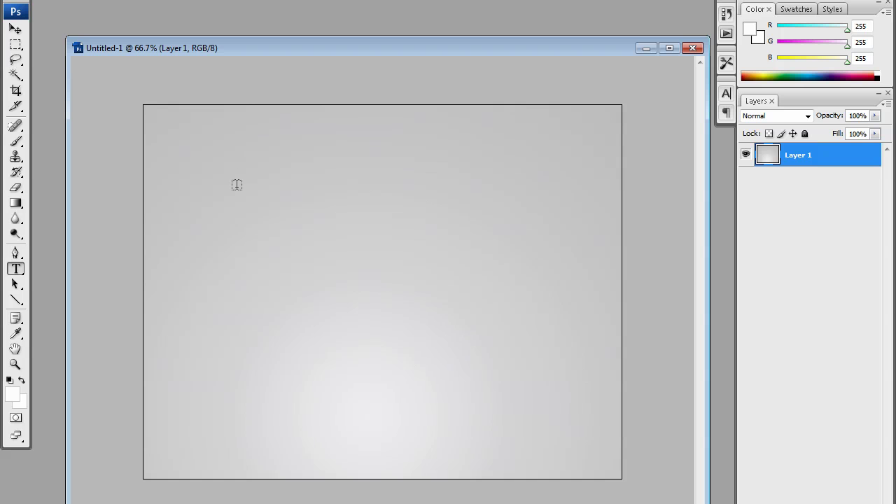
Type CAESAR on the canvas and set it to 72 pt.
left_click(239, 248)
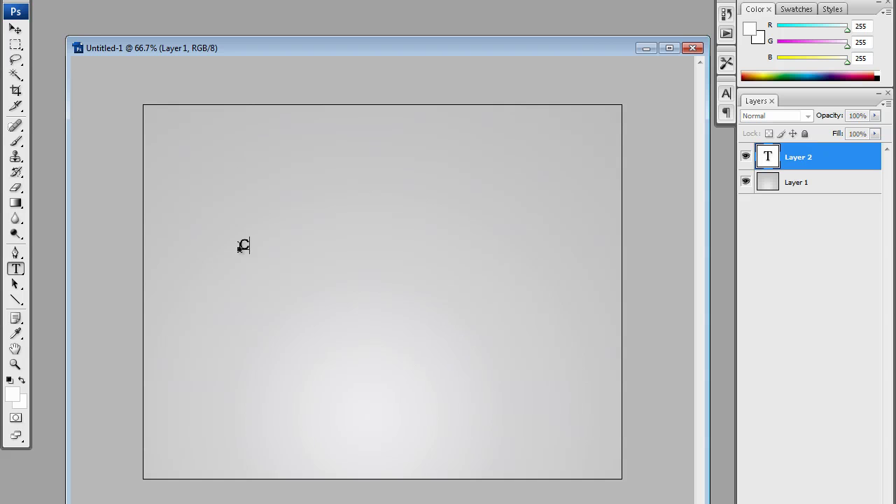
type("AES")
left_click_drag(319, 271, 417, 275)
key("ctrl+a")
left_click(308, 1)
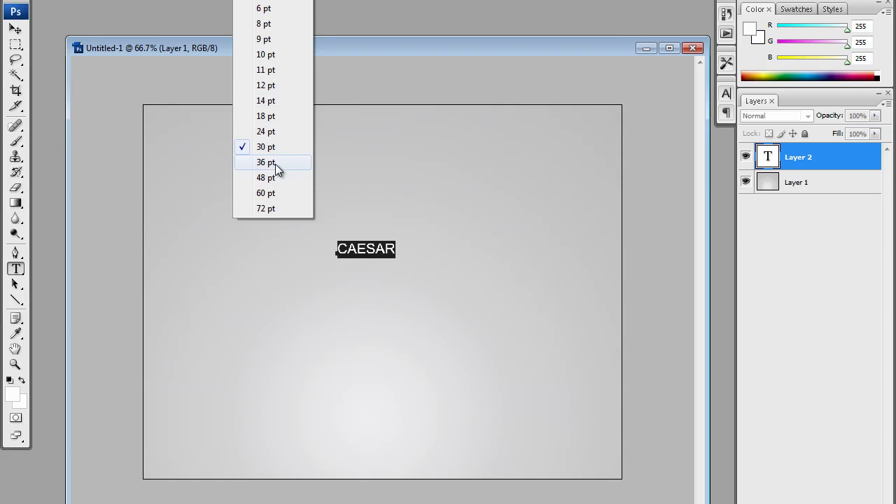
left_click(270, 208)
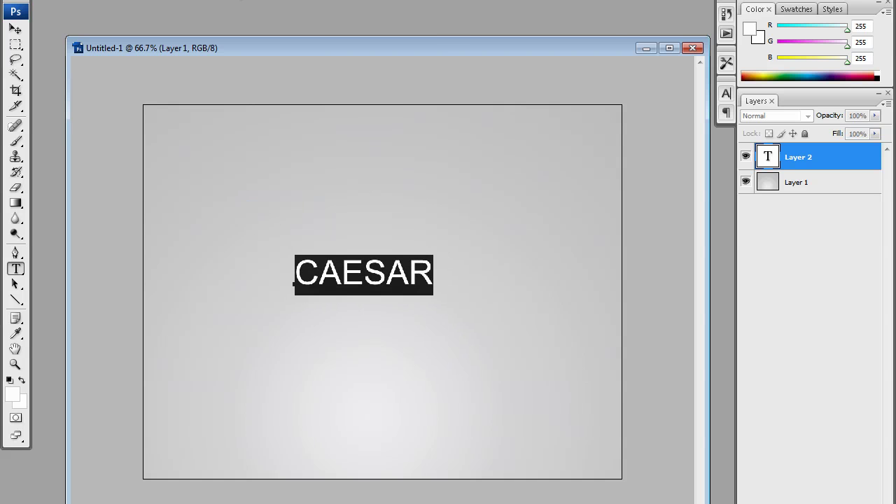
Nudge the CAESAR text slightly lower and commit it.
left_click(438, 285)
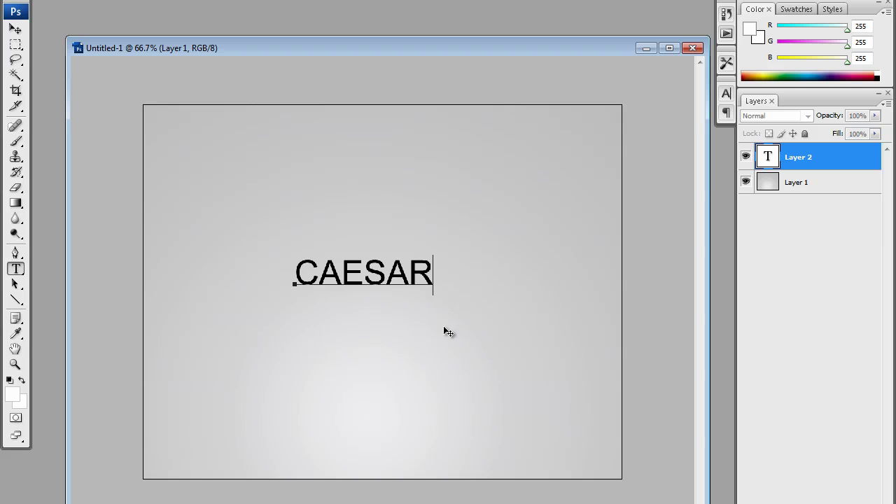
left_click_drag(446, 352, 446, 355)
left_click(16, 268)
left_click(15, 364)
right_click(398, 280)
left_click(452, 301)
scroll(434, 371, "down", 1)
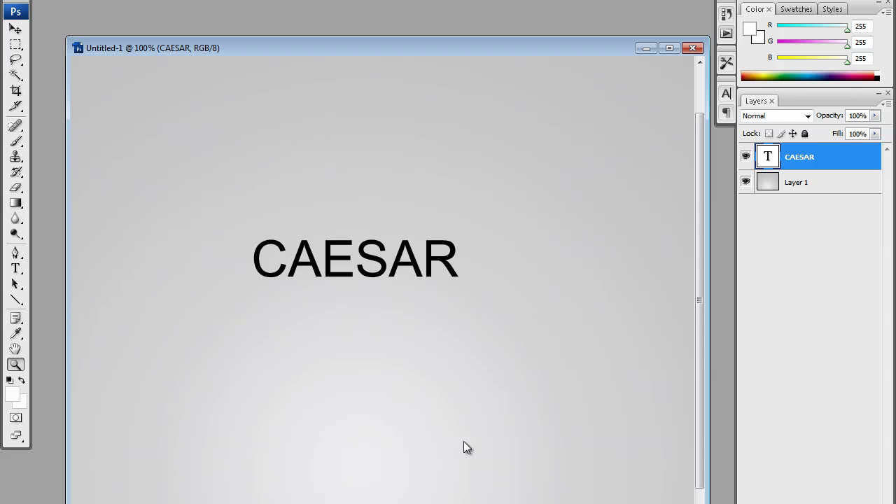
scroll(462, 444, "up", 1)
right_click(389, 346)
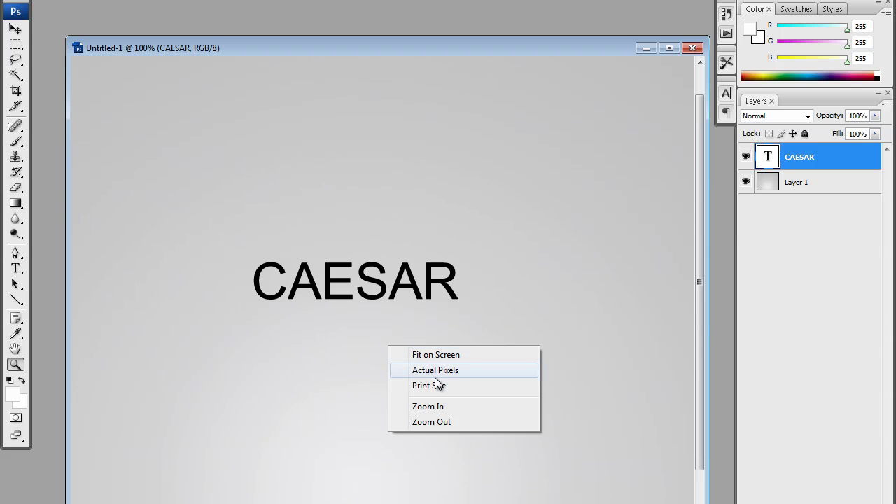
left_click(434, 355)
right_click(350, 297)
left_click(426, 341)
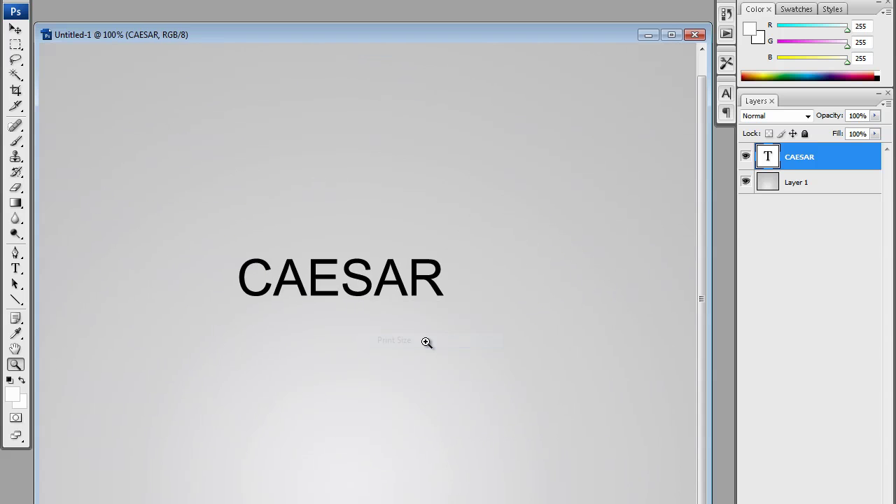
scroll(329, 287, "down", 1)
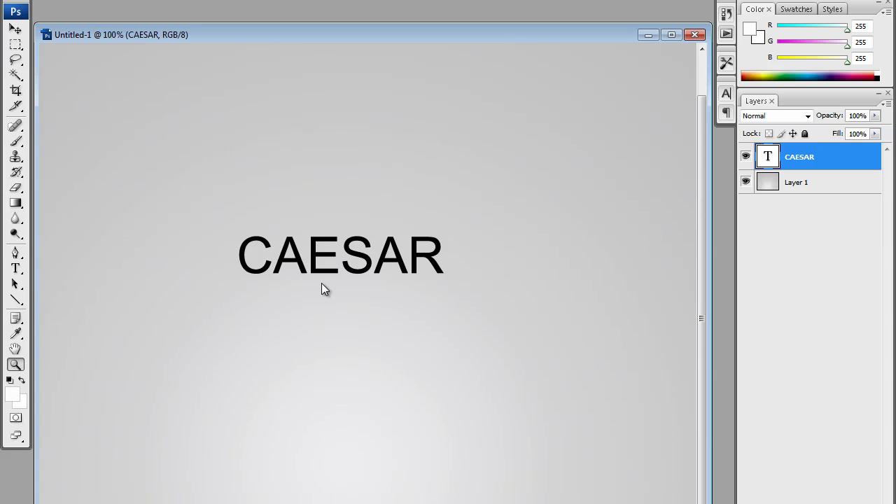
left_click(325, 297, "alt")
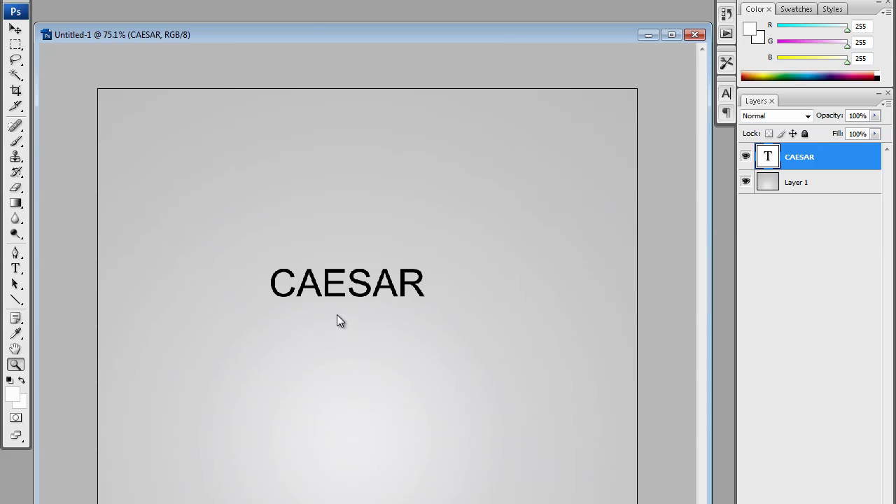
key("alt+t")
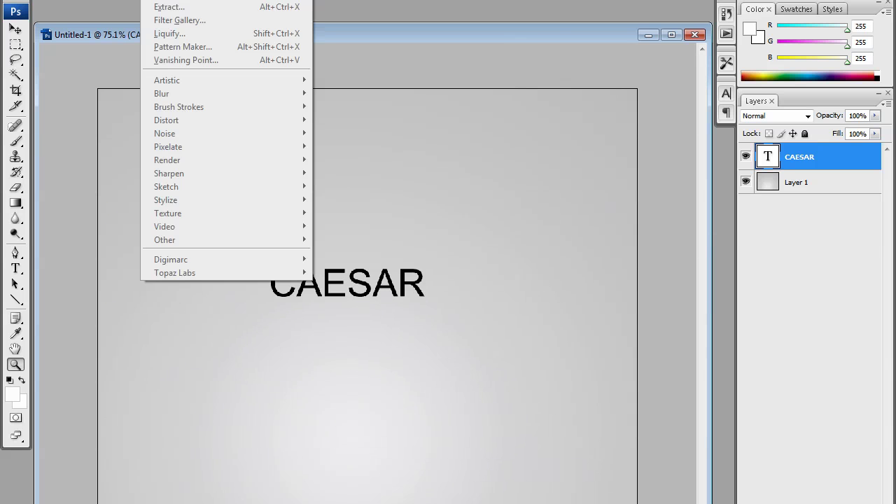
key("Escape")
key("y")
left_click(347, 279)
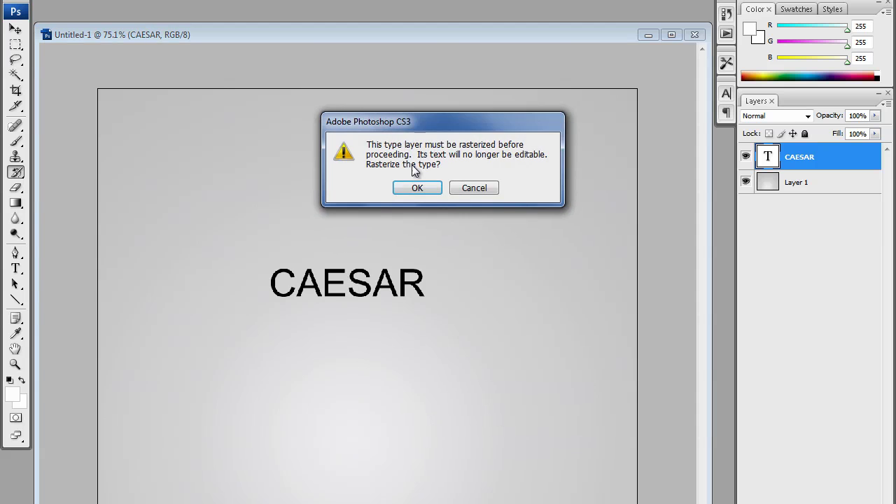
left_click(495, 188)
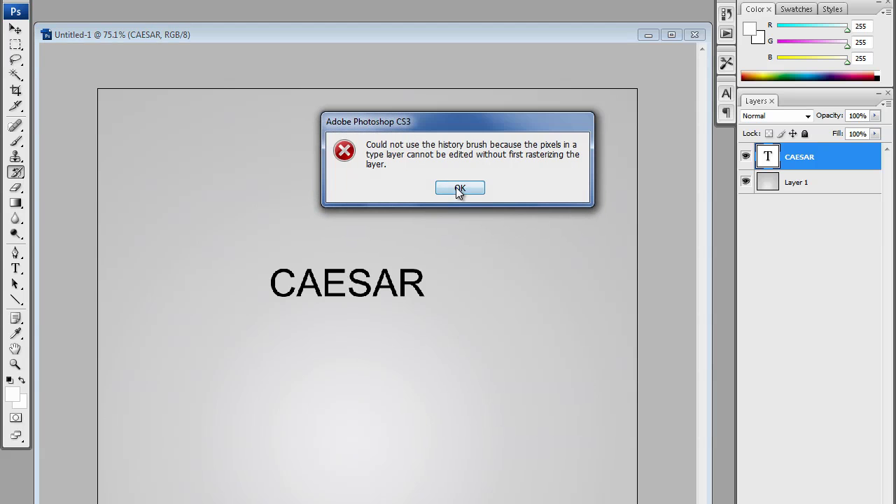
left_click(458, 189)
key("t")
left_click(363, 284)
key("ctrl+a")
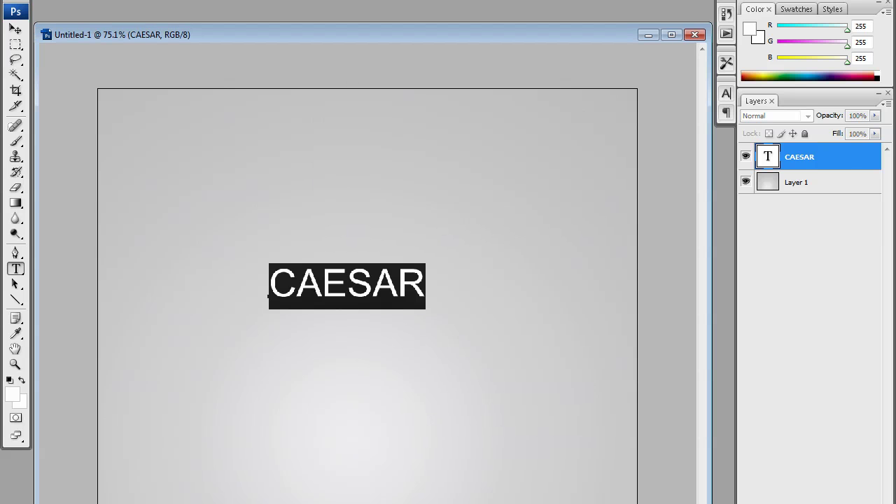
Enlarge the CAESAR text and select the whole word for editing.
key("ctrl+shift+period")
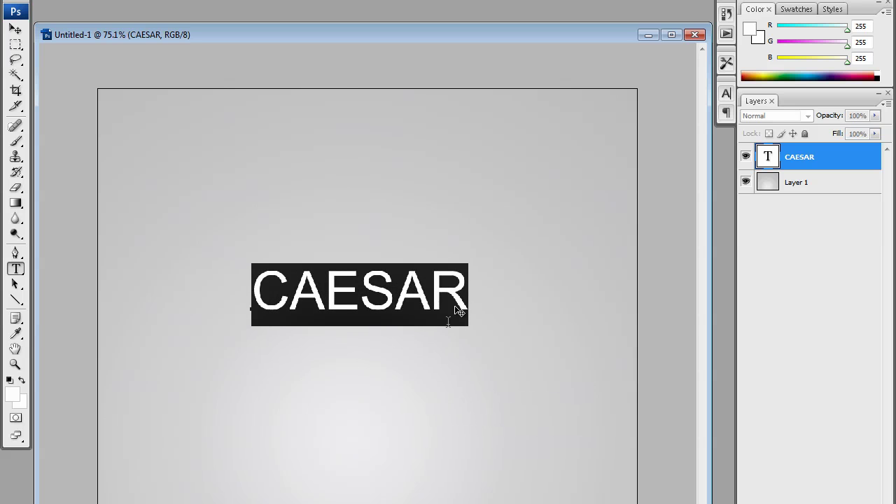
key("ctrl+Return")
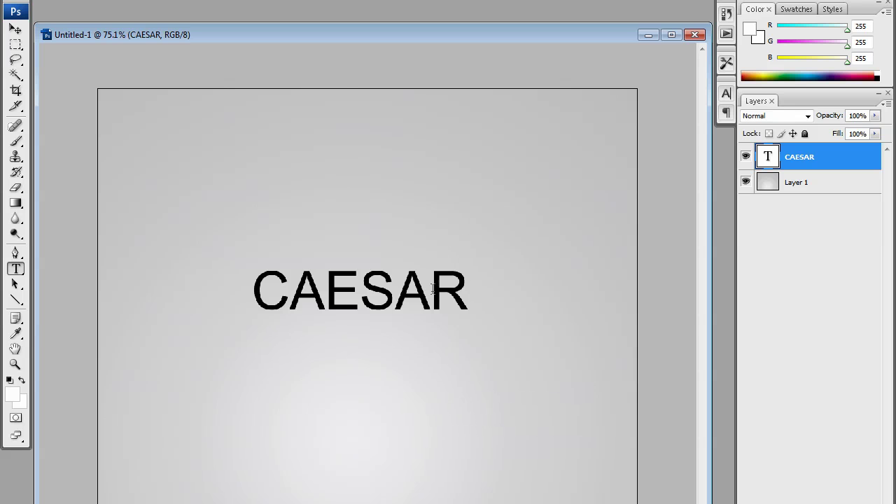
left_click(360, 291)
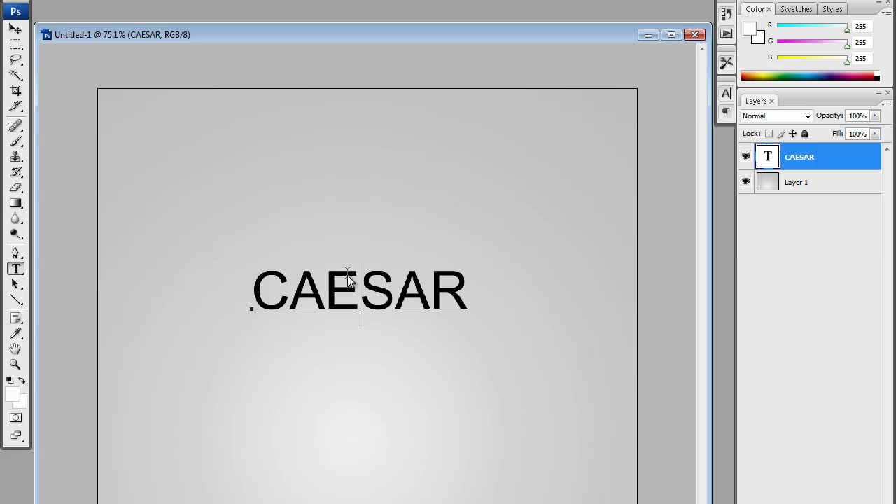
key("ctrl+a")
Set the text colour to bright cyan-blue 00c0ff.
left_click(12, 398)
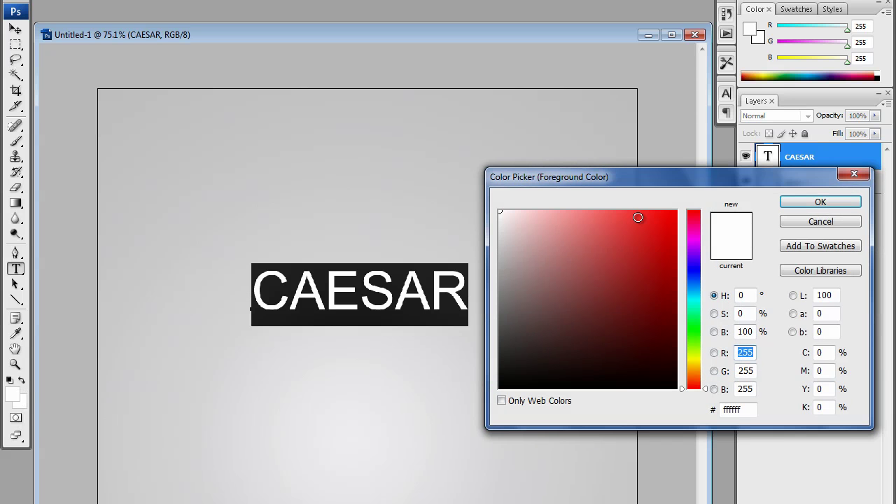
left_click(690, 271)
left_click_drag(690, 270, 695, 290)
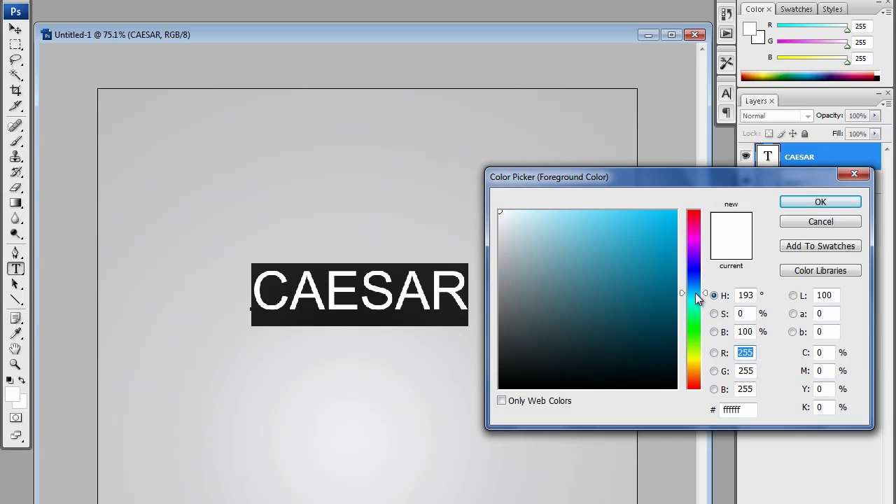
left_click_drag(651, 245, 678, 210)
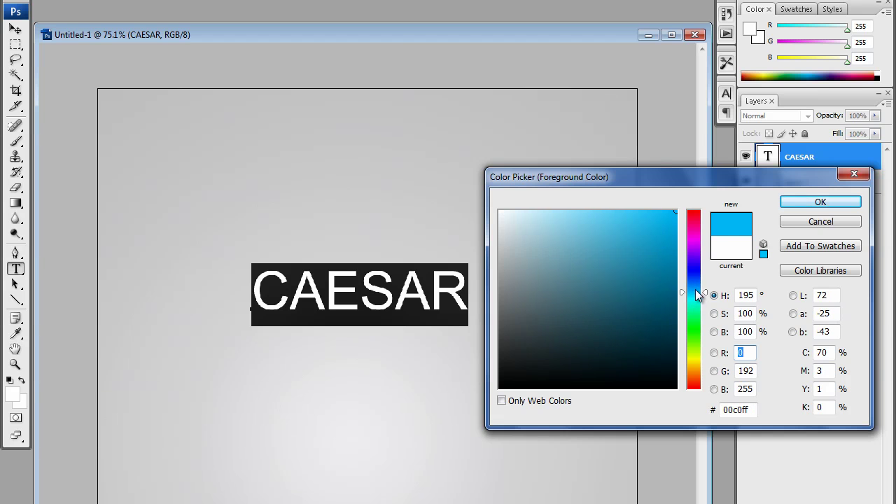
left_click(798, 203)
Nudge the CAESAR text slightly up and left and commit the edit.
left_click(472, 284)
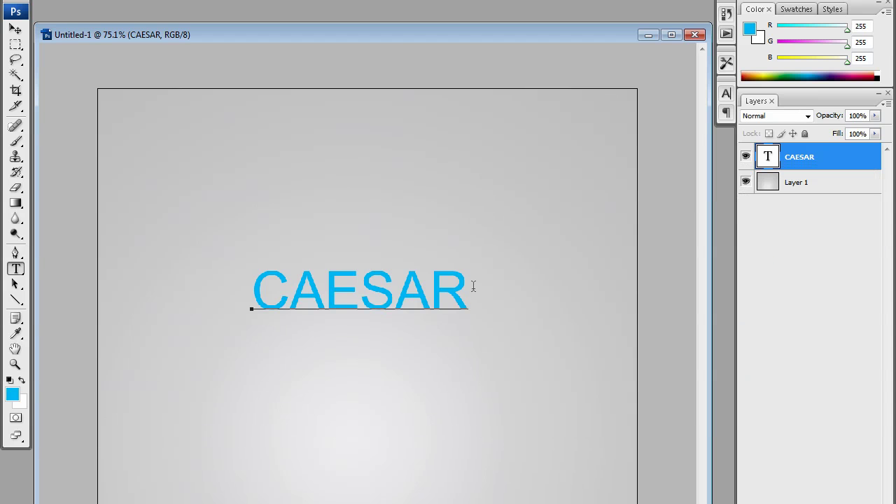
left_click_drag(406, 364, 404, 360)
key("ctrl+Return")
key("ctrl+Return")
left_click(15, 29)
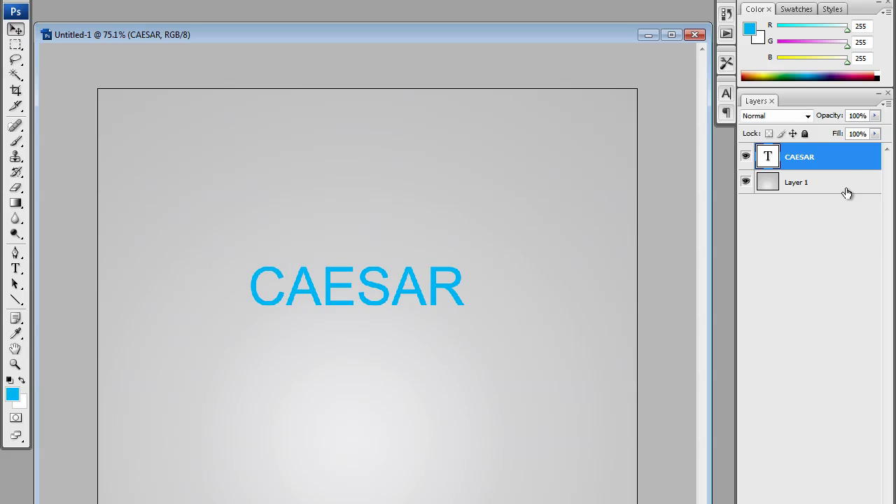
Duplicate the CAESAR layer from its context menu to create CAESAR copy.
right_click(818, 156)
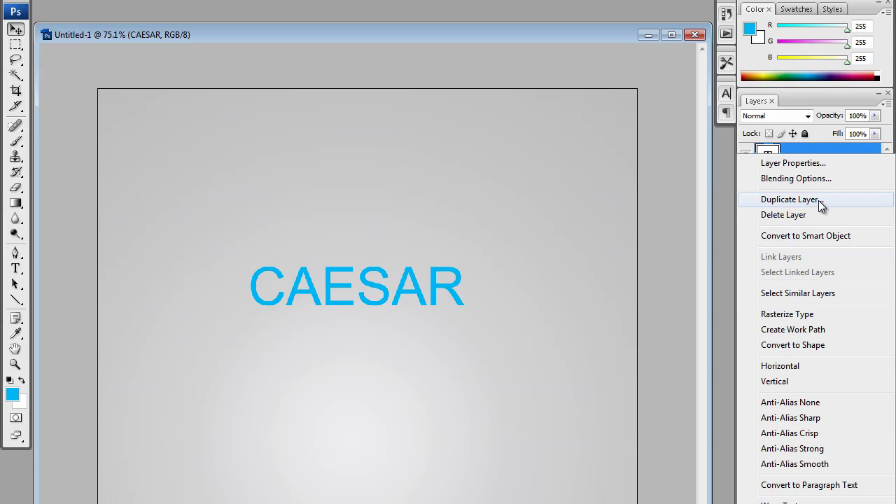
left_click(819, 200)
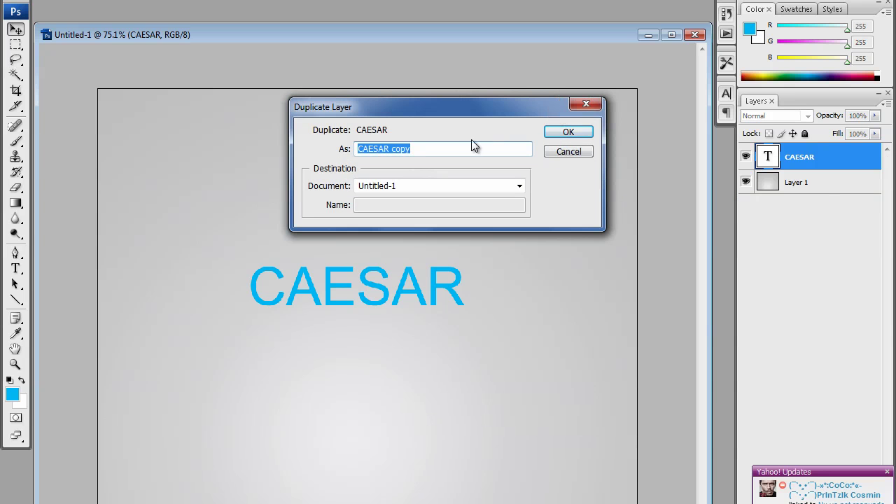
left_click(566, 131)
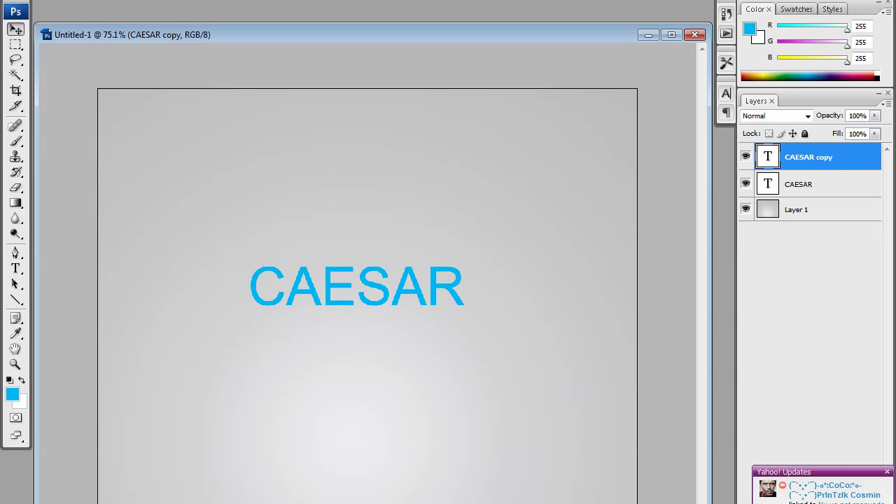
key("alt+Tab")
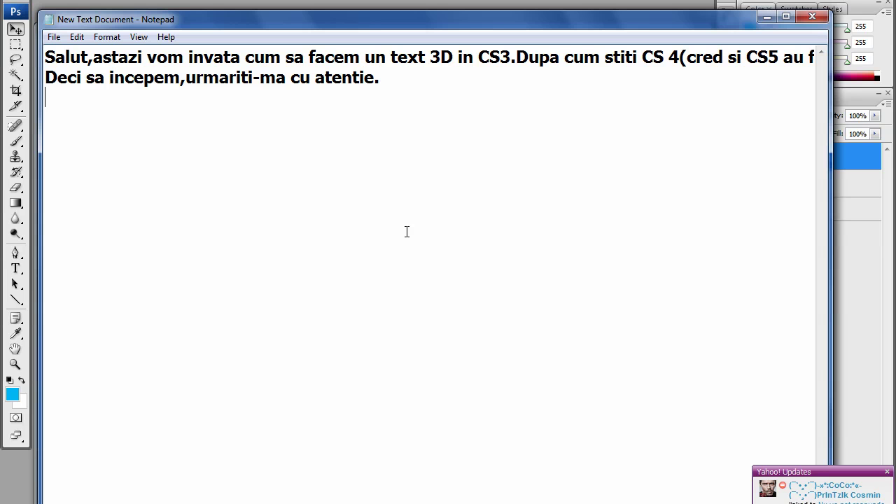
Add the line 'Pentru duplicate Layer putem da direct CTRL+J' to the notes.
key("Return")
type("Pentru")
type("duplicate Layer putem da direct CTRL+J")
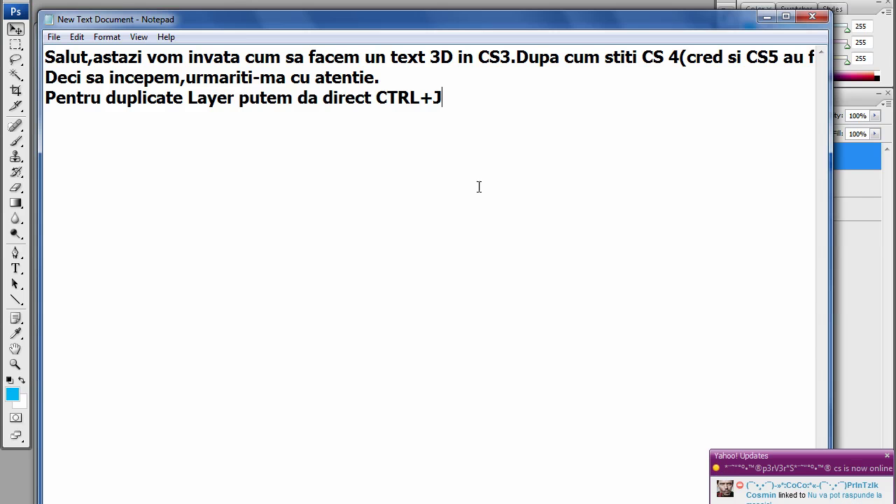
key("alt+Tab")
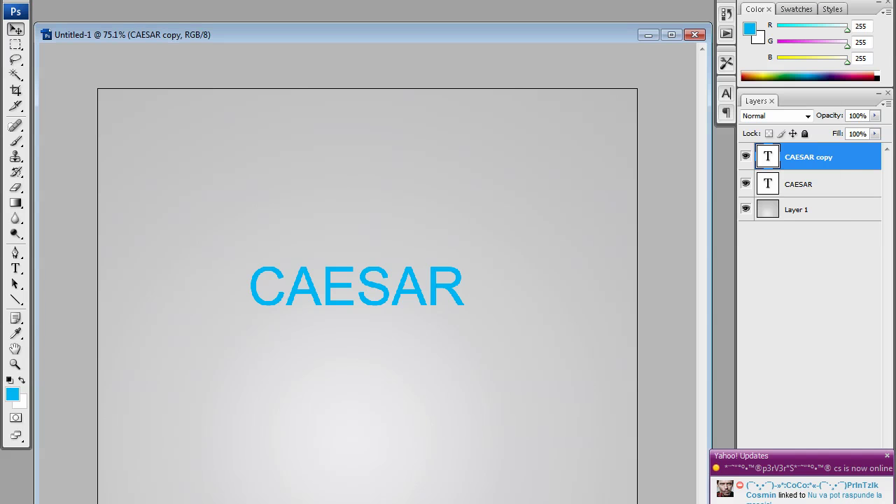
left_click_drag(344, 35, 339, 34)
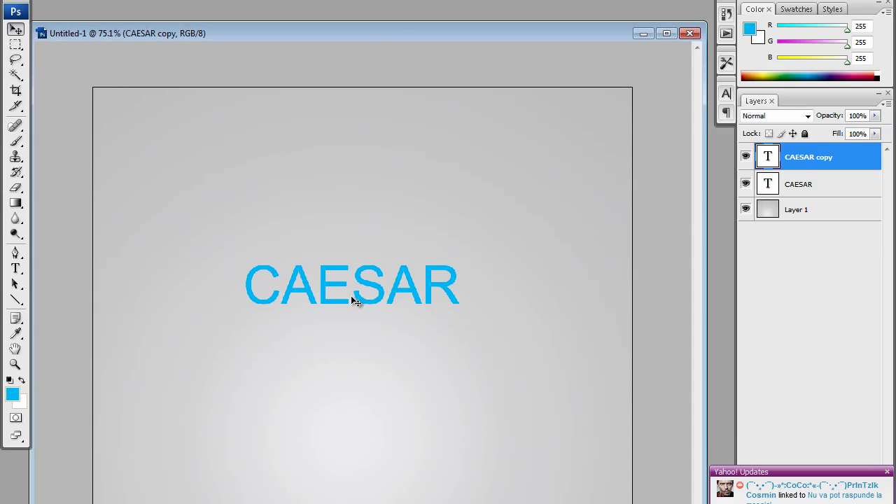
key("Right")
key("Right")
key("Right")
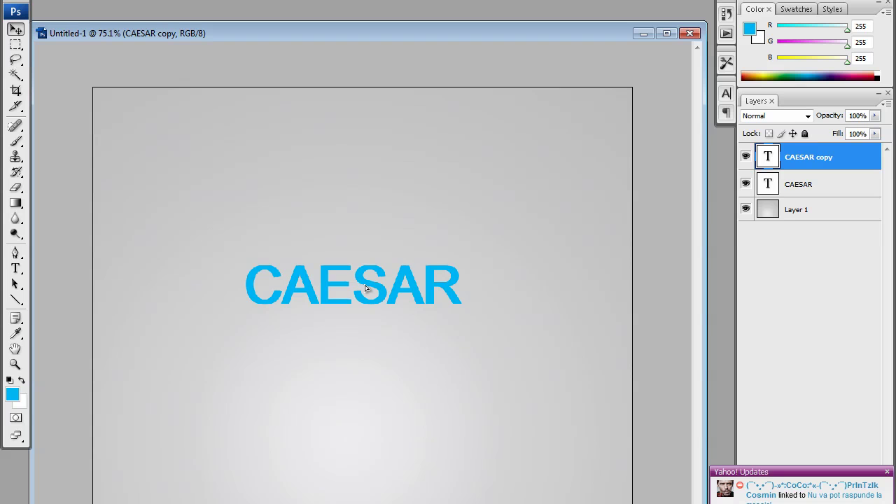
key("Left")
key("Left")
key("Left")
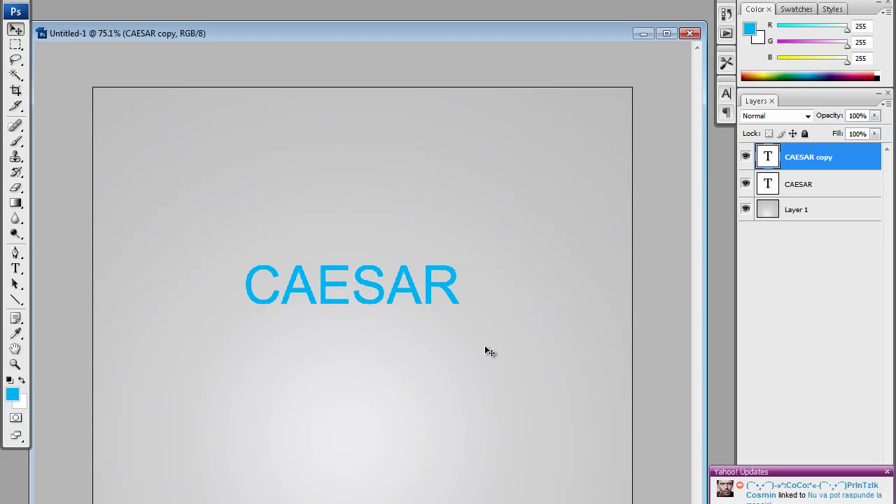
key("alt+Tab")
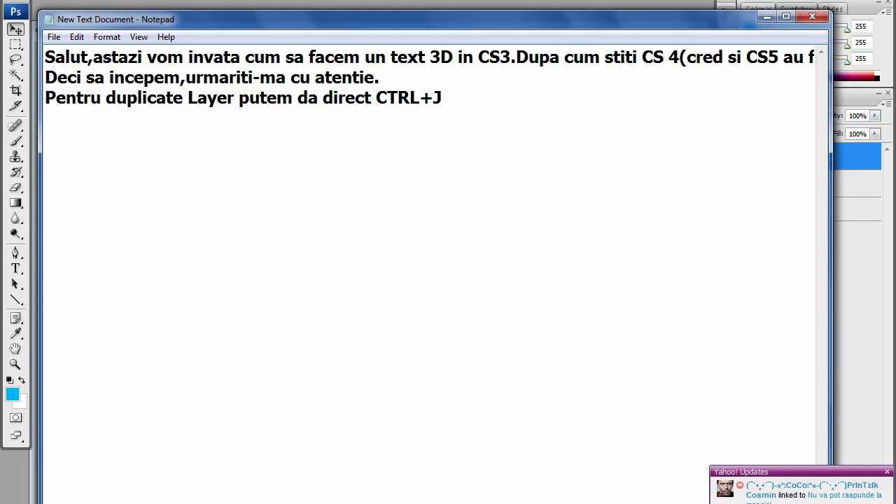
Add a note line about using Move Tool and arrow keys once per duplicate.
type("Dupa ce am duplicat")
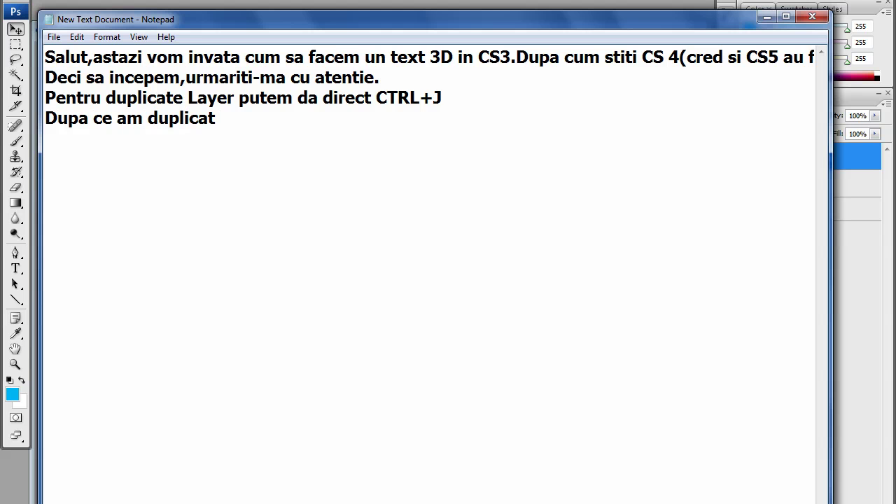
type(" layerul sele")
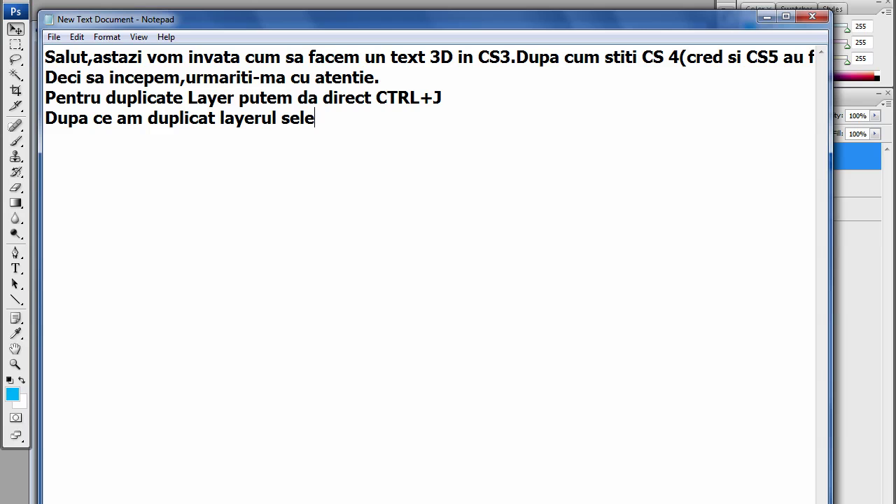
type("ctam")
type(" Move Tool")
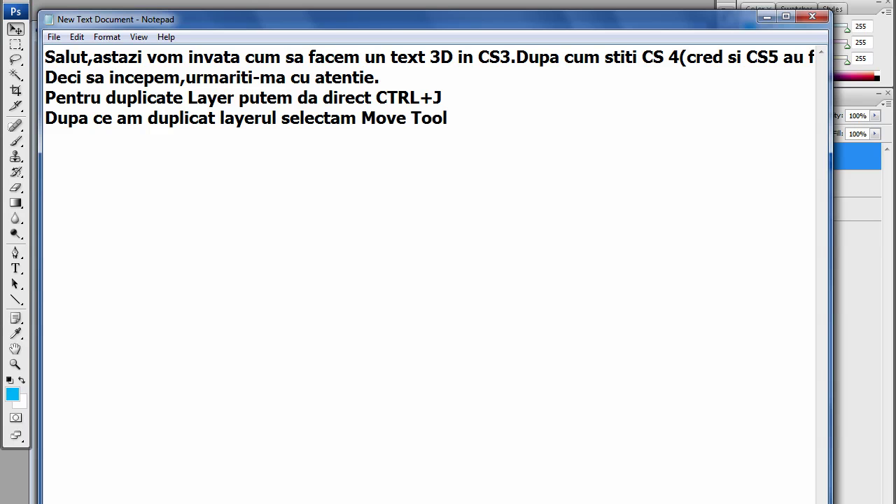
type(" apoi ")
type("pe Arrow Keys(Sagetile tas")
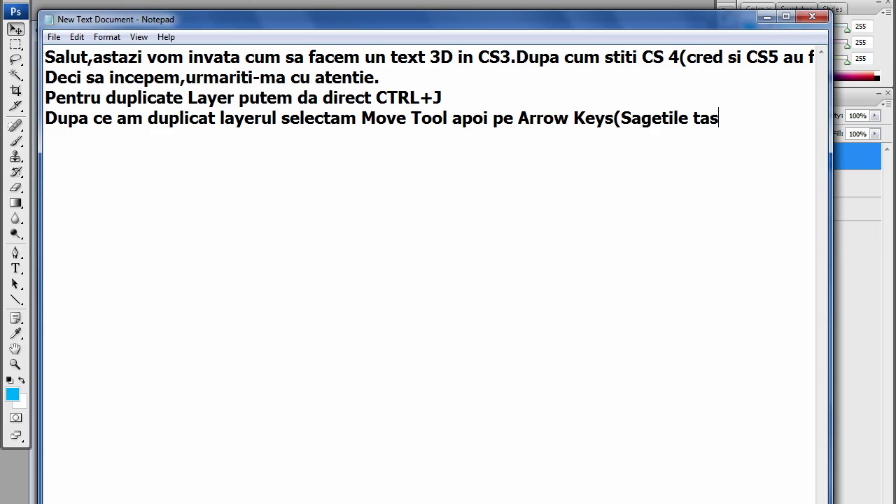
type("taturii) ")
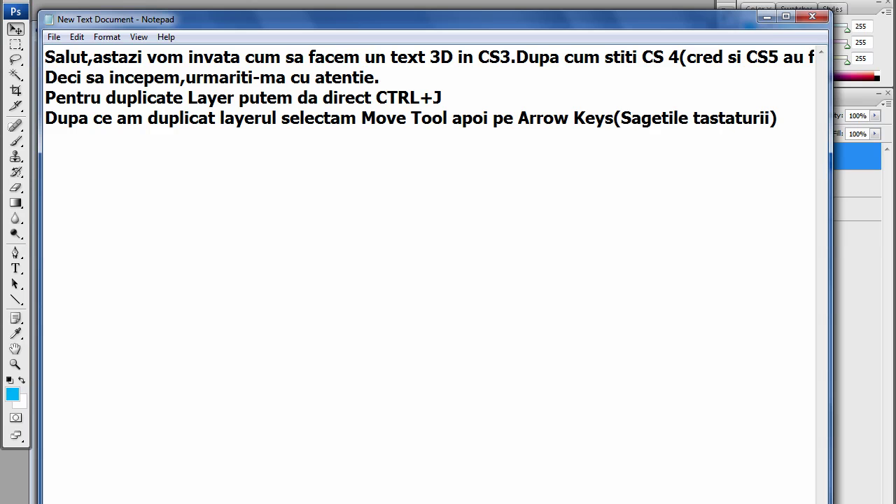
type("apasam la fi")
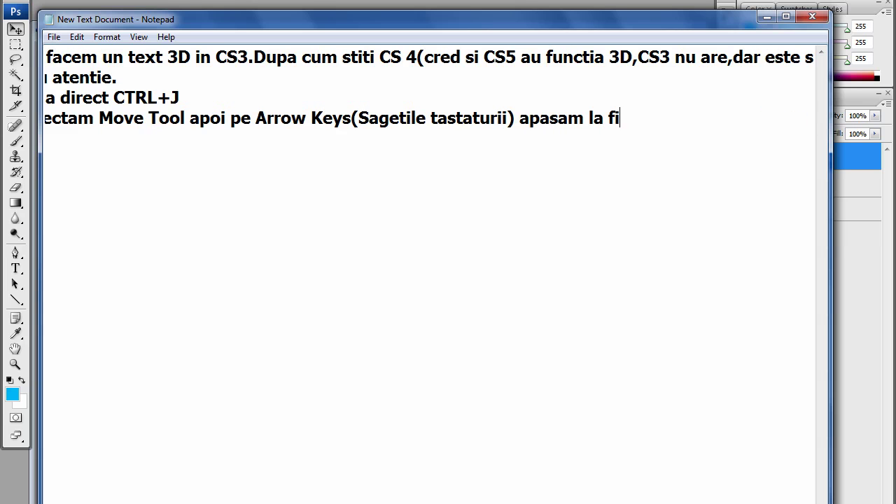
type("ecare duplicate odata.")
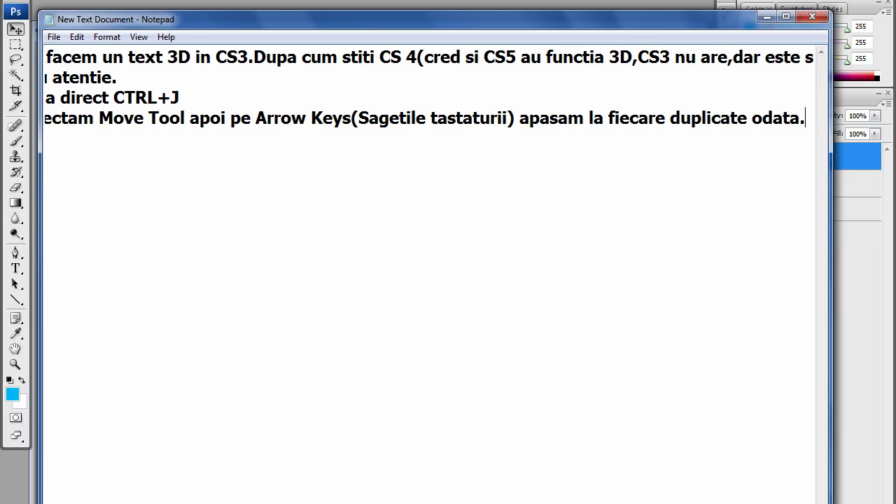
key("alt+Tab")
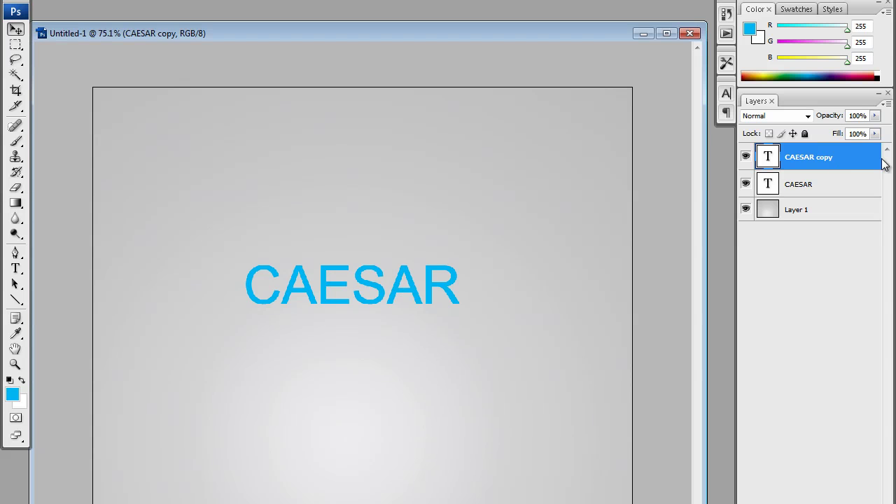
Duplicate the CAESAR layer repeatedly with Ctrl+J, building copies up to CAESAR copy 8.
key("ctrl+j")
key("ctrl+j")
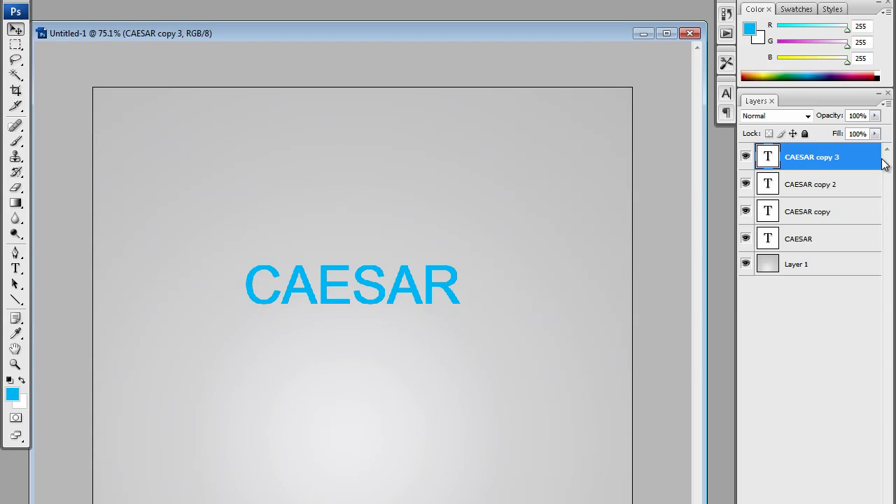
key("ctrl+j")
key("ctrl+j")
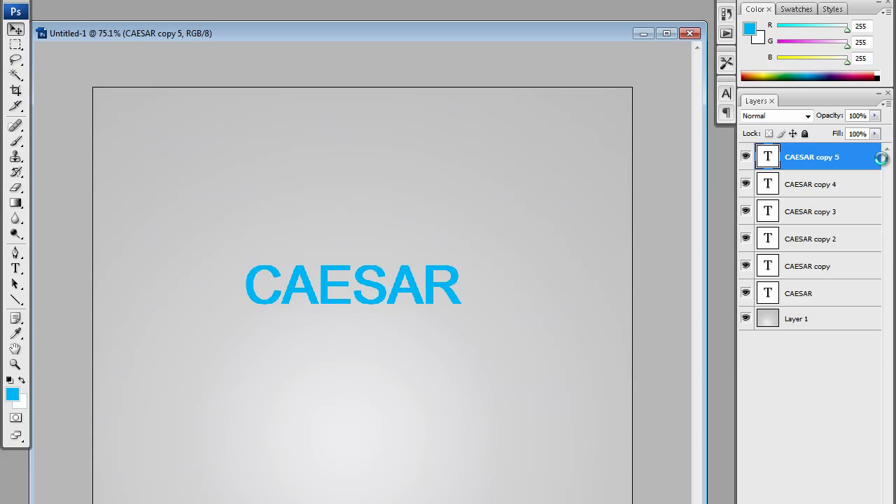
key("ctrl+j")
key("ctrl+j")
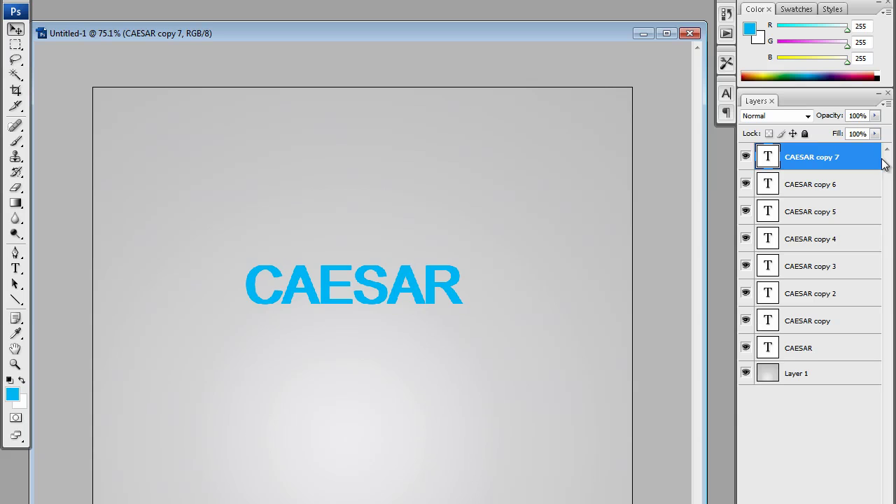
key("ctrl+j")
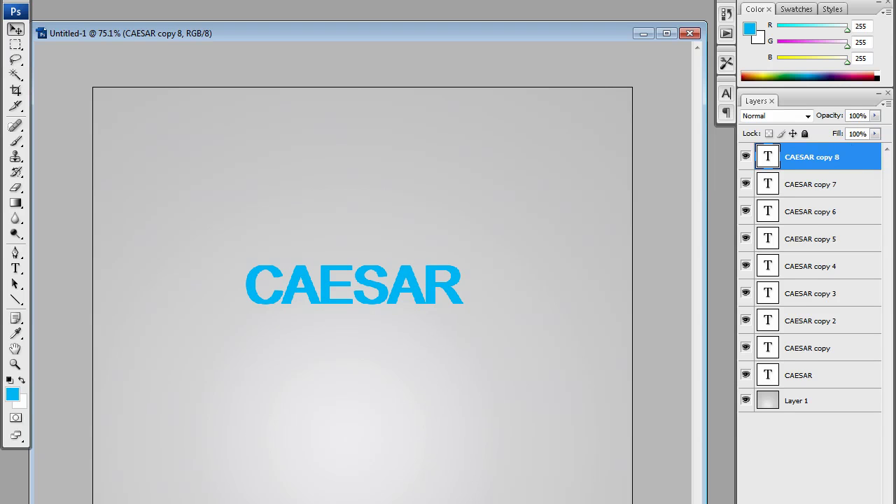
key("alt+Tab")
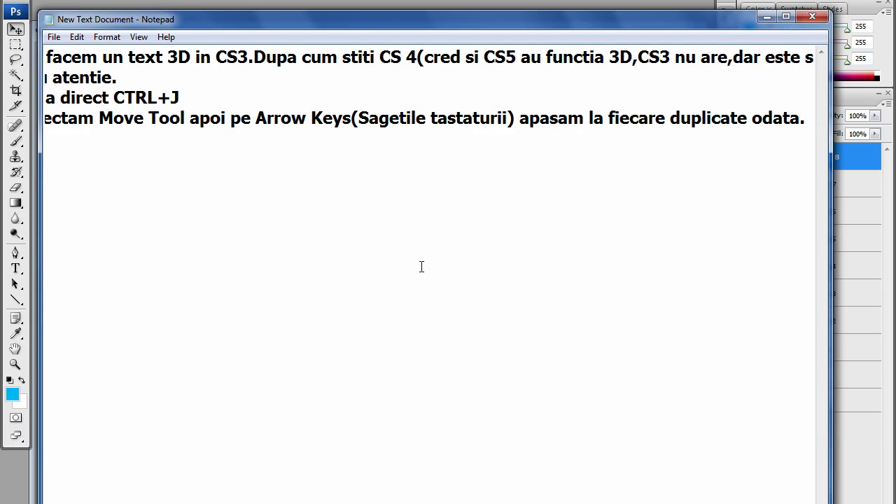
Add the line 'Mutam primul Layer deasupra celorlalte si urmariti cu atentie' to the notes.
key("Return")
type("Mutam primul Layer sus")
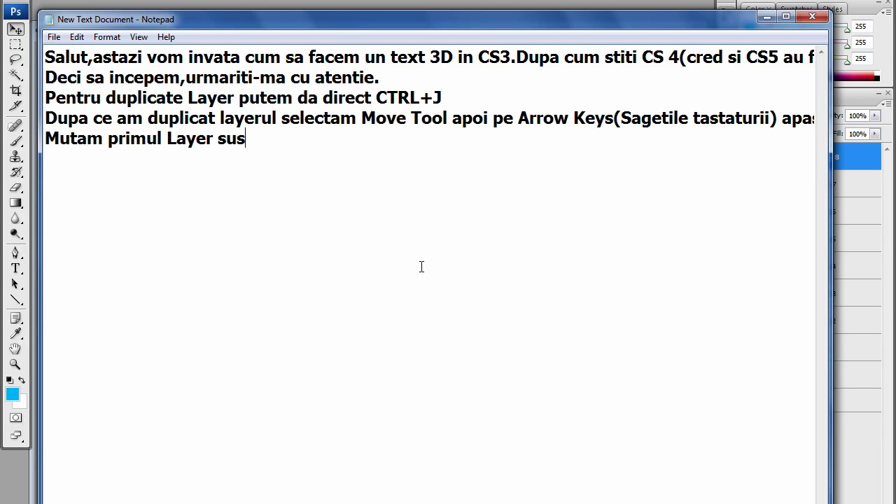
key("BackSpace")
key("BackSpace")
key("BackSpace")
type("dea")
key("BackSpace")
key("BackSpace")
type("easupra celorlalte si urm,aritu atentie")
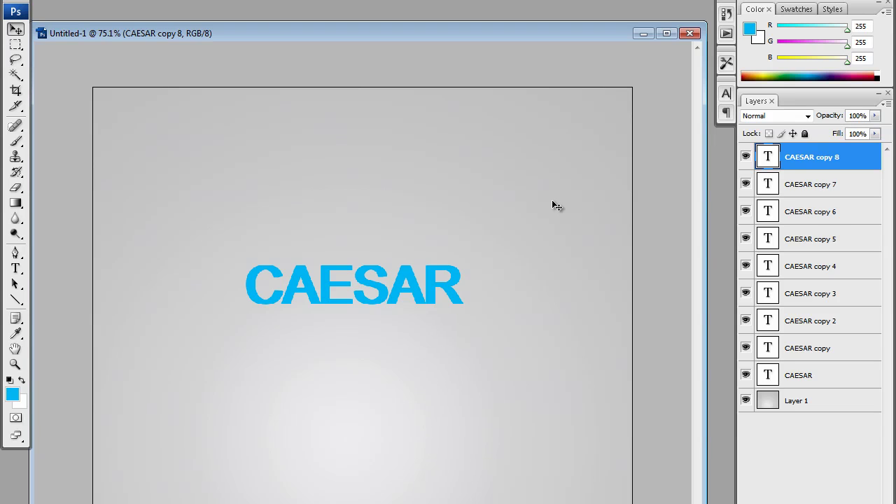
Drag the original CAESAR layer above all copies, then open Layer Style for CAESAR copy.
left_click(827, 373)
left_click_drag(839, 372, 833, 148)
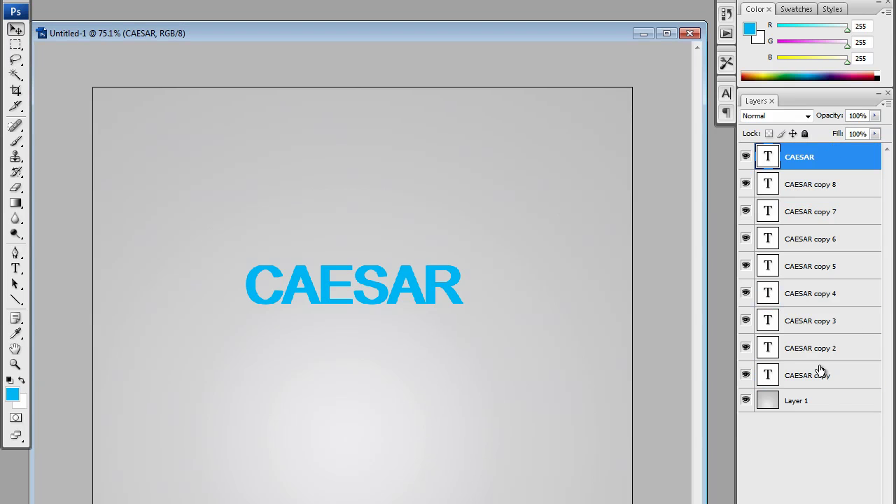
left_click(867, 378)
double_click(868, 379)
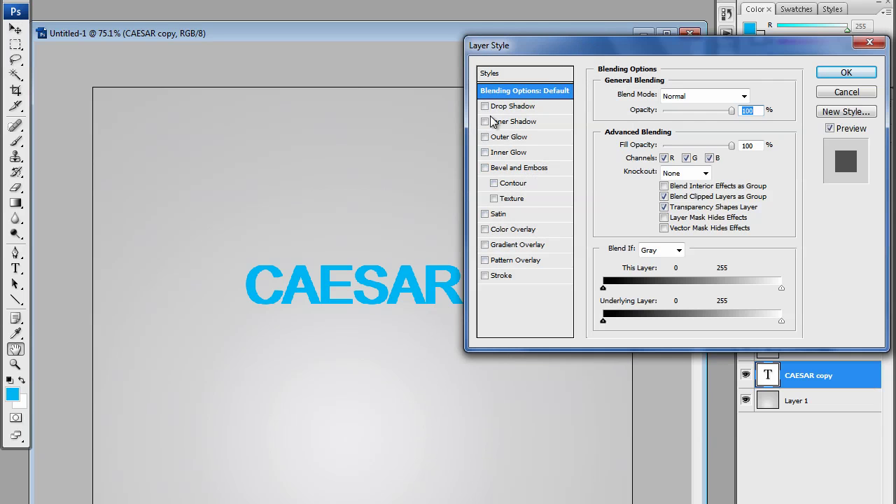
Apply a Color Overlay in blue 0096ff to the CAESAR copy layer.
left_click(527, 231)
left_click(748, 96)
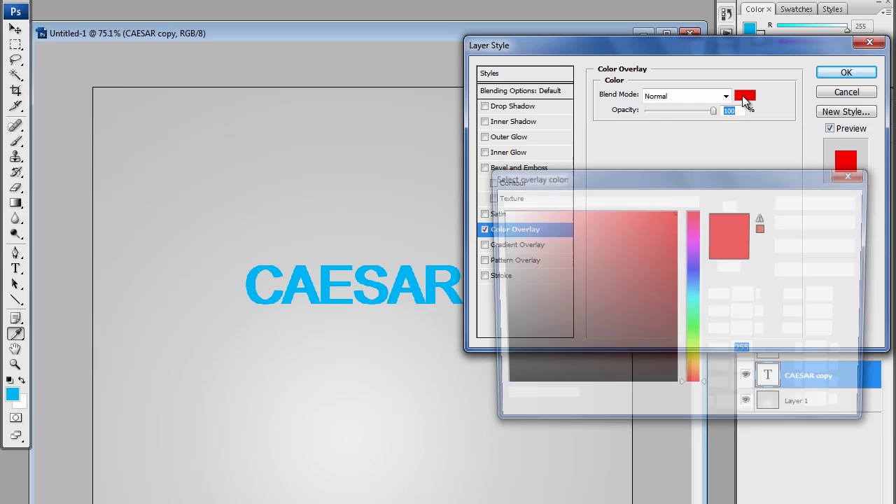
left_click(694, 293)
left_click_drag(694, 296, 694, 292)
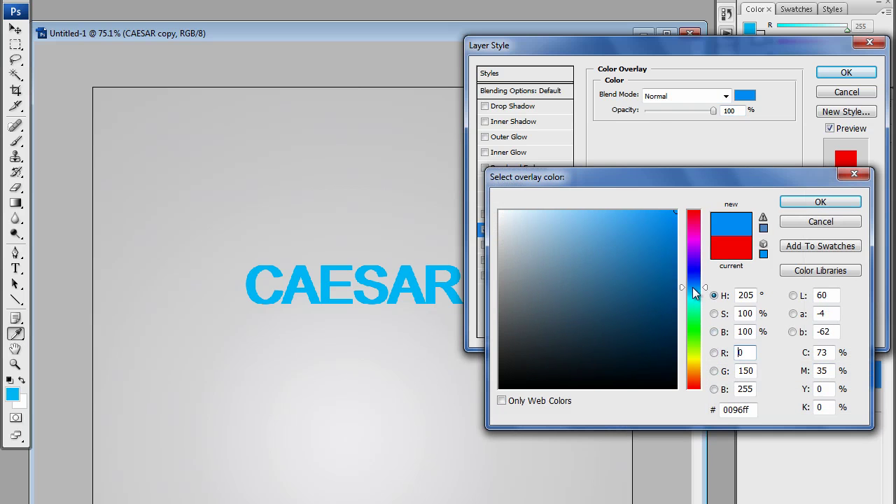
left_click(821, 202)
left_click(844, 73)
Copy CAESAR copy's layer style and paste it onto CAESAR copy 2 and copy 3.
left_click(876, 376)
right_click(831, 376)
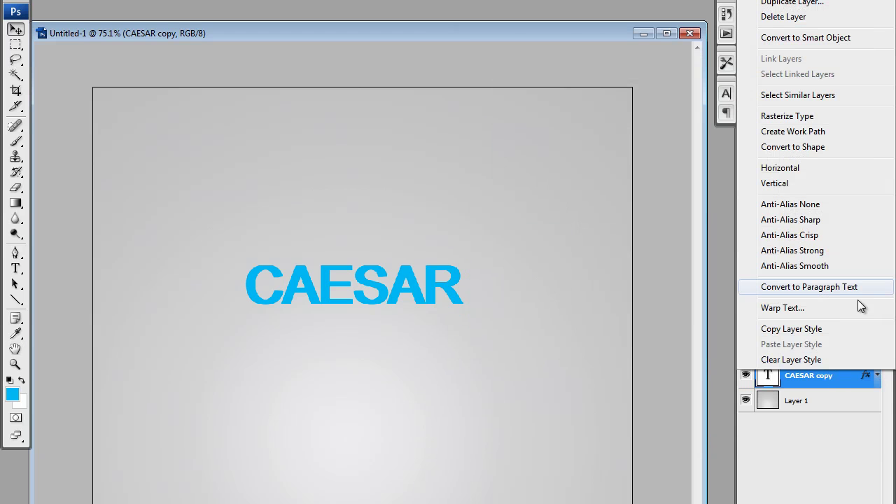
left_click(829, 328)
right_click(824, 347)
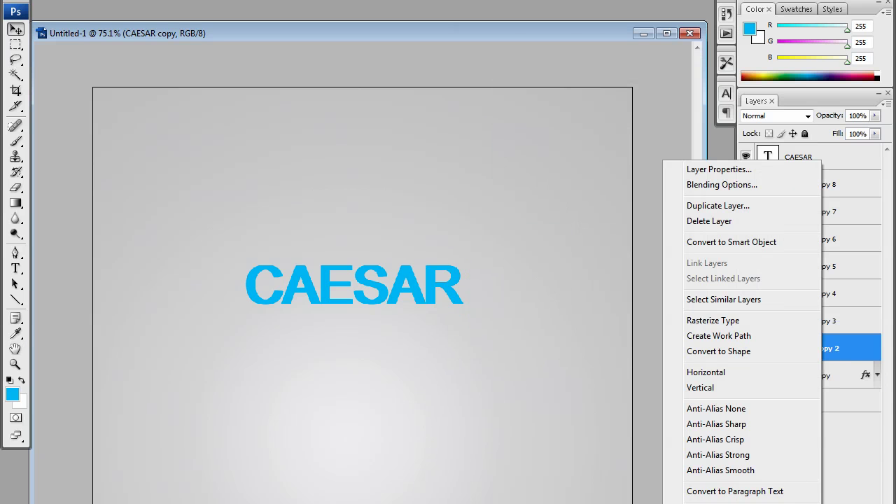
left_click(735, 501)
right_click(816, 322)
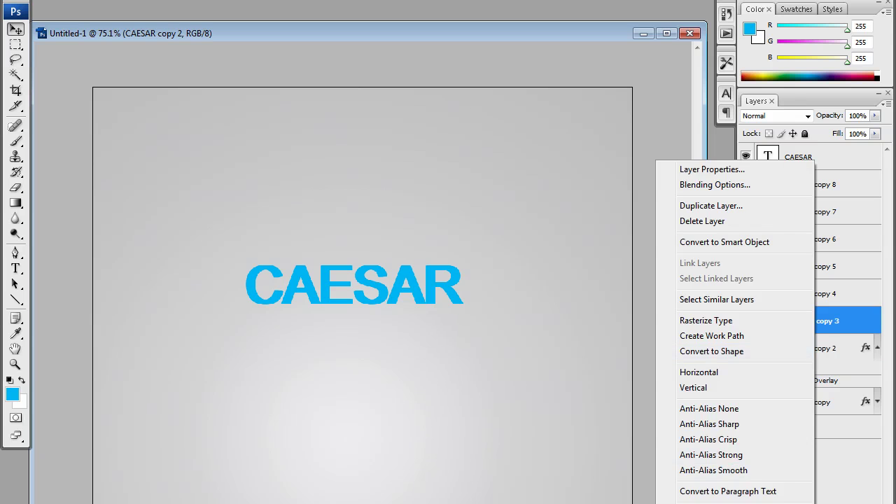
left_click(736, 501)
Paste the blue overlay style onto CAESAR copy 4, copy 5 and copy 6.
right_click(818, 292)
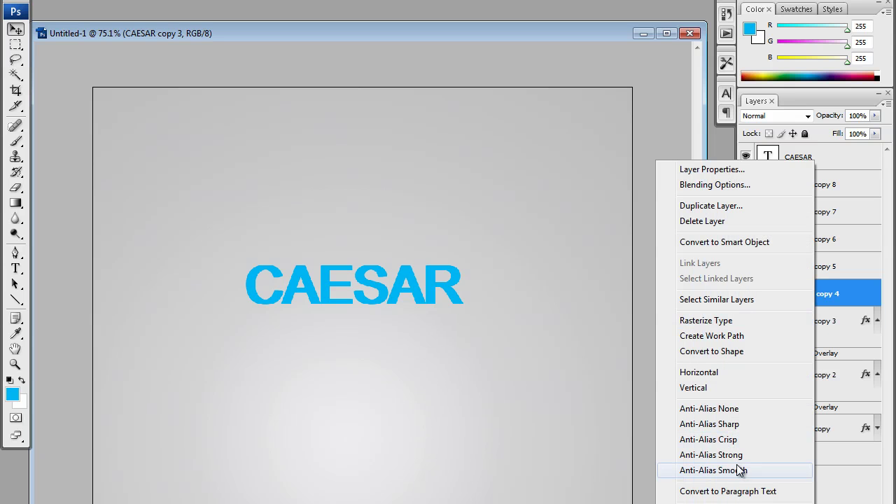
left_click(735, 500)
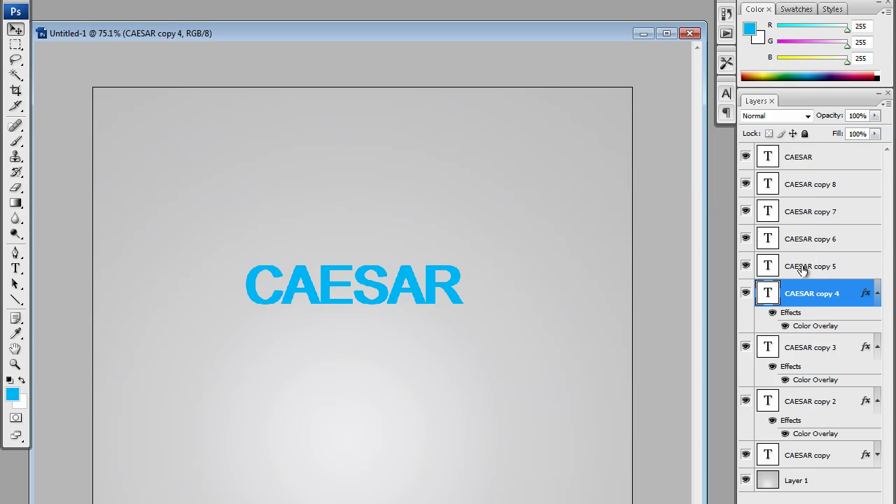
right_click(803, 269)
left_click(735, 501)
right_click(803, 242)
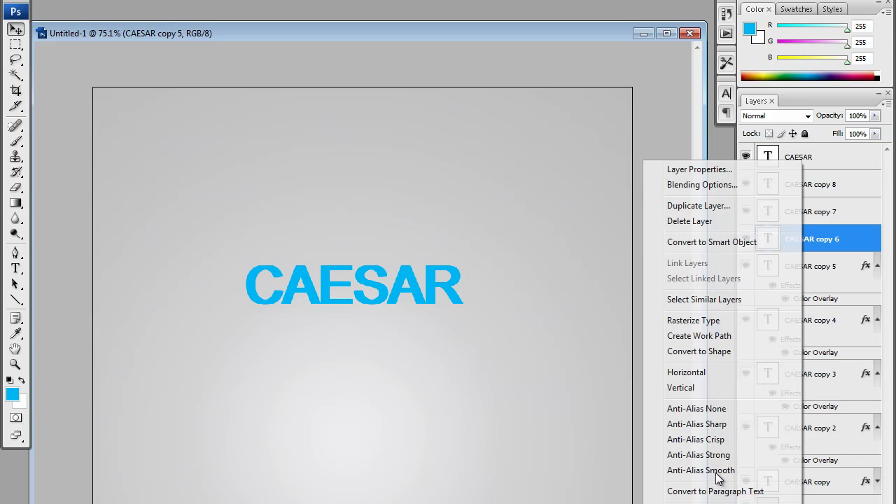
left_click(735, 501)
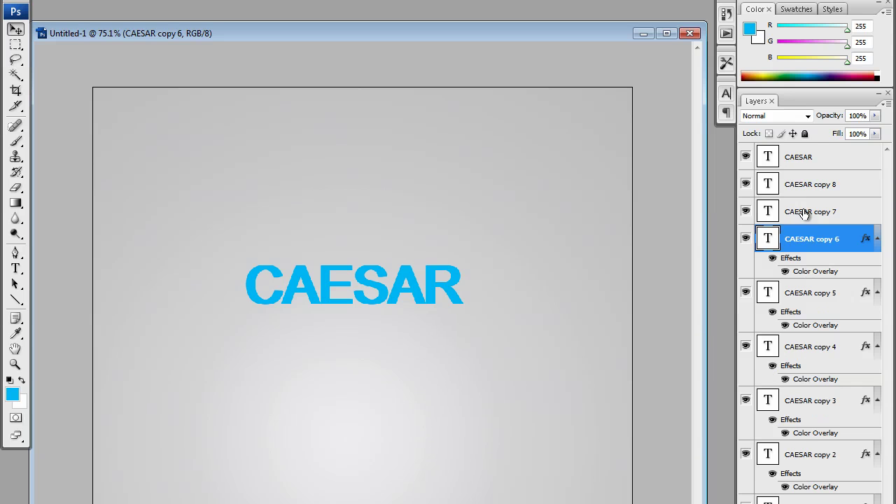
Paste the blue overlay style onto CAESAR copy 7 and copy 8, then select the top CAESAR layer.
right_click(805, 213)
left_click(732, 498)
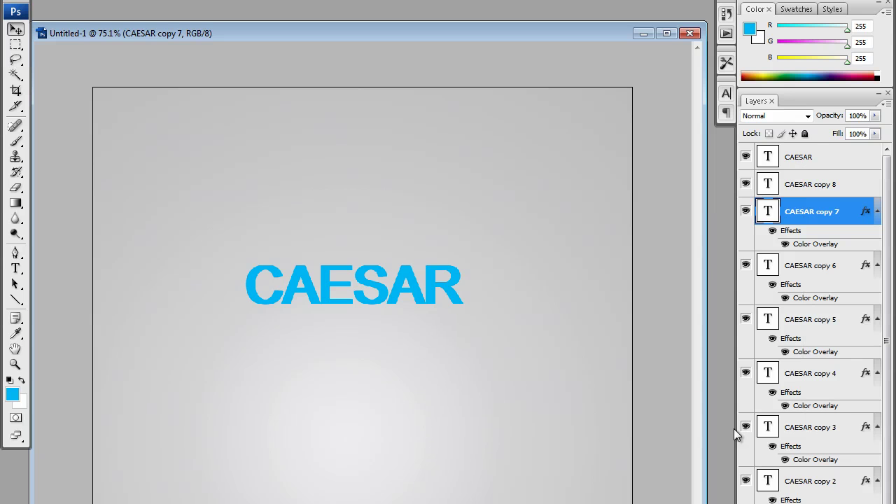
right_click(817, 194)
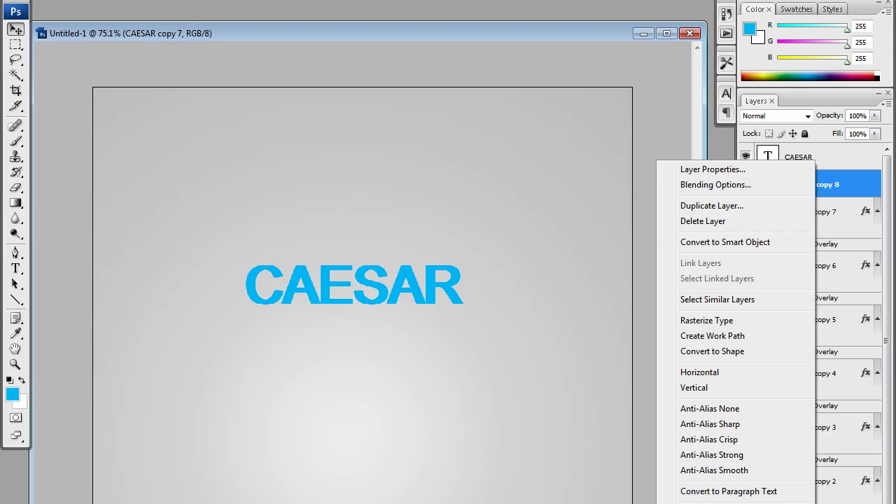
left_click(732, 499)
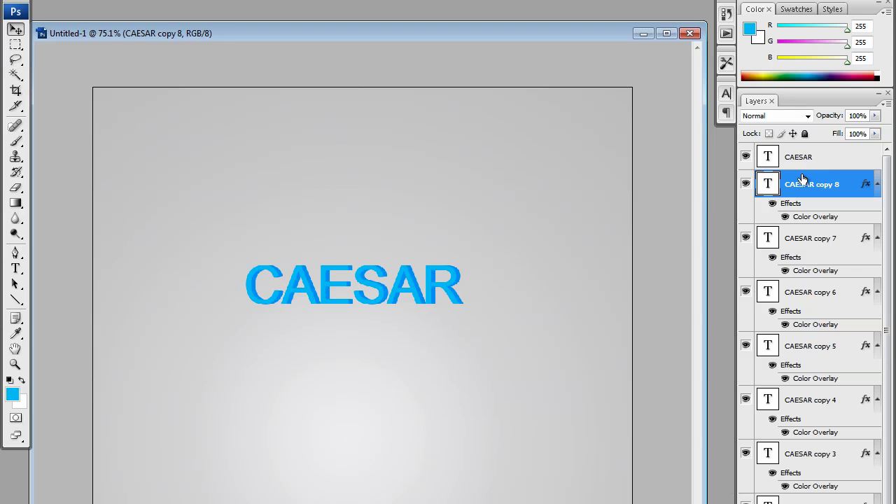
right_click(829, 158)
left_click(829, 156)
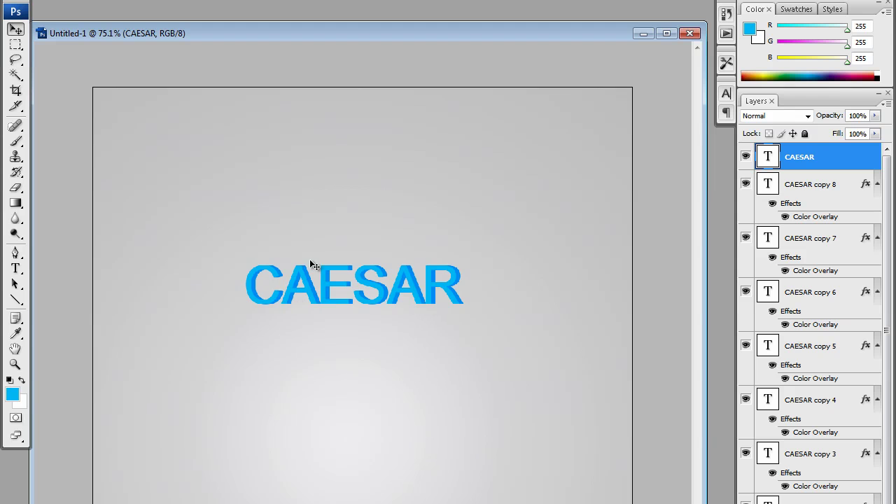
View the canvas at Actual Pixels with the Zoom tool.
left_click(16, 367)
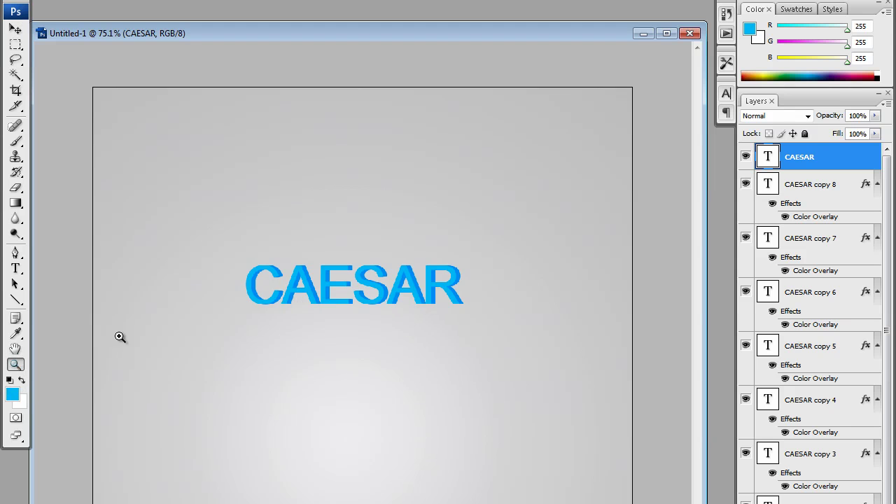
right_click(369, 294)
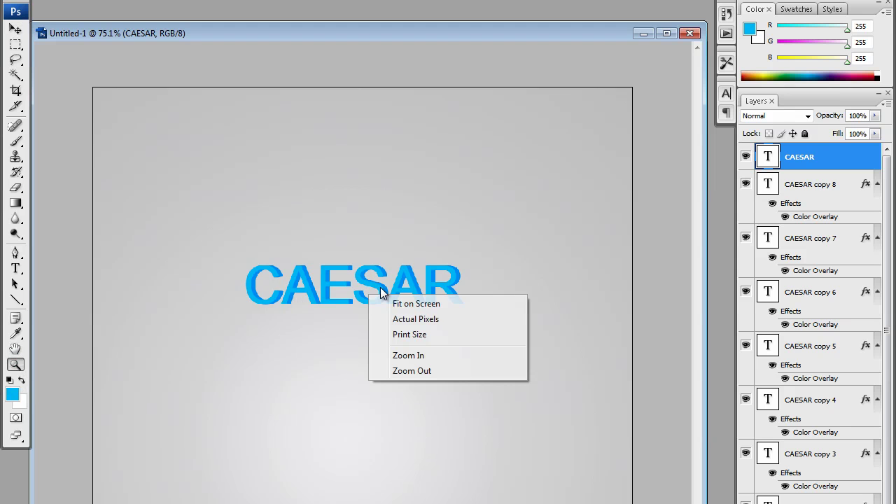
left_click(443, 319)
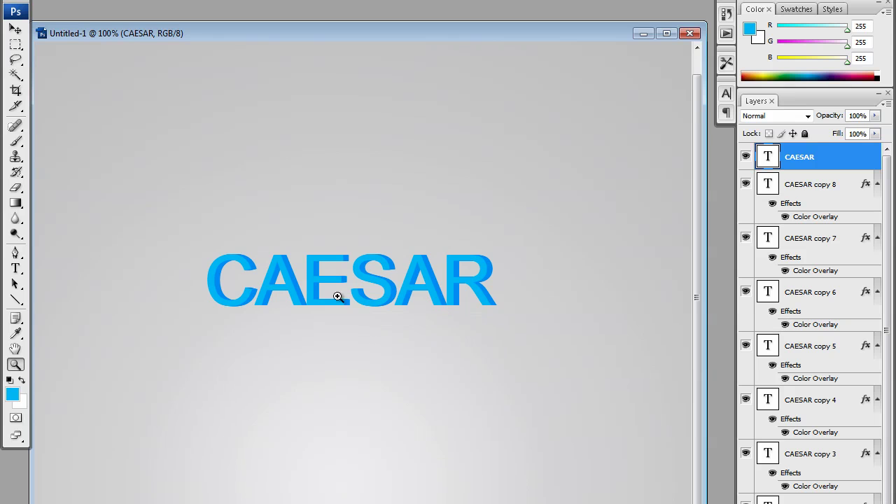
mouse_move(889, 210)
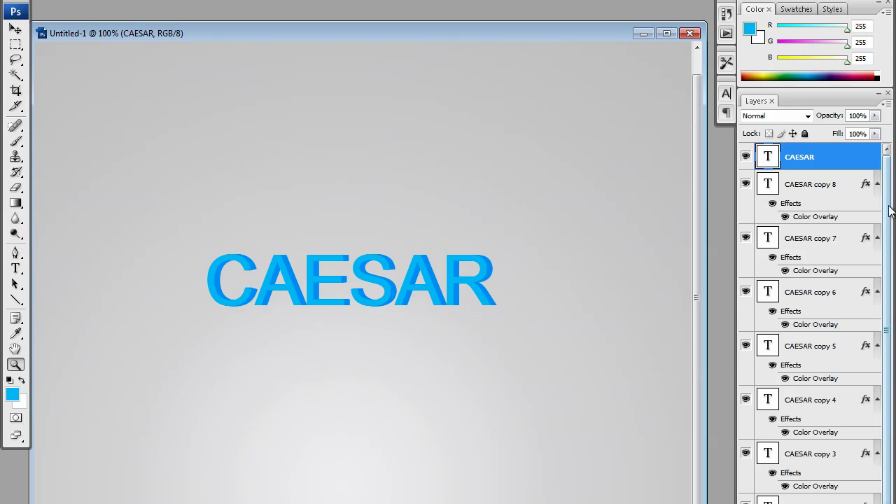
Collapse the effects lists of CAESAR copy through copy 8 in the Layers panel.
left_click(878, 184)
left_click(877, 211)
left_click(878, 238)
left_click(877, 266)
left_click(877, 293)
left_click(878, 320)
left_click(878, 348)
left_click(877, 375)
left_click(878, 375)
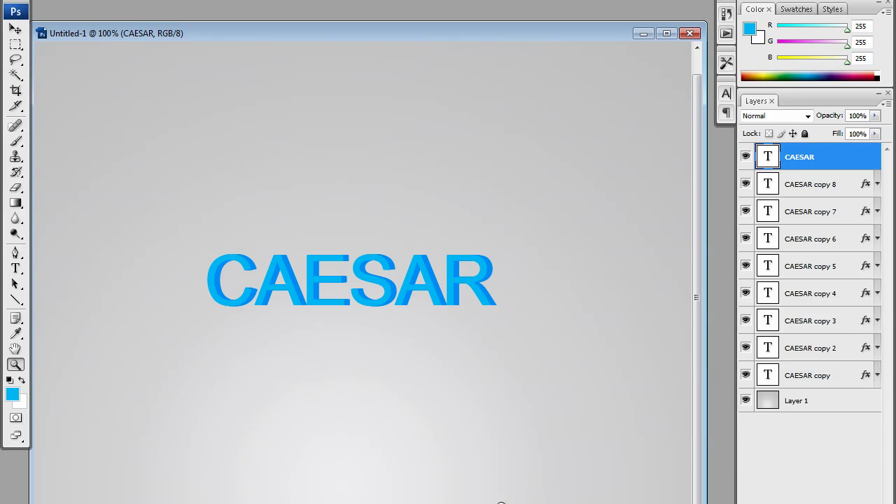
Add the Notepad line 'Mai putem adauga cateva elemente :-??', then return to Photoshop.
key("alt+Tab")
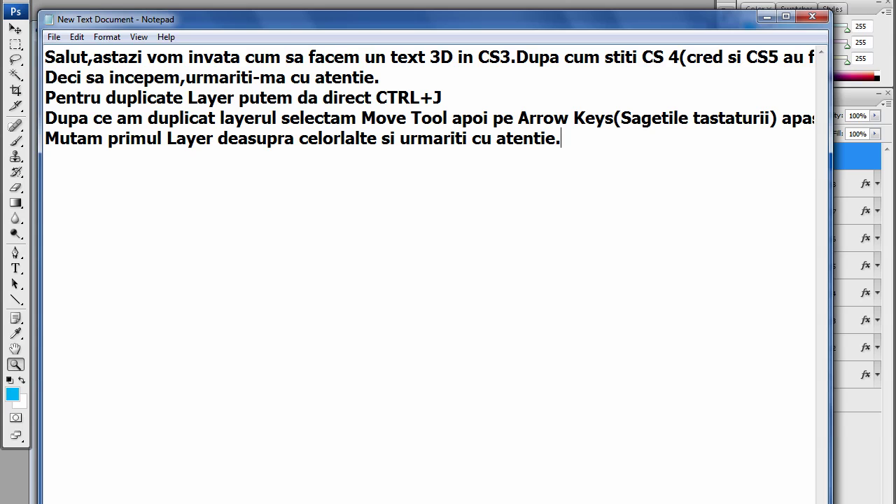
type("M")
key("Return")
type("Mai putema")
key("BackSpace")
key("BackSpace")
type("\\")
type(" adauj")
key("BackSpace")
type("ga")
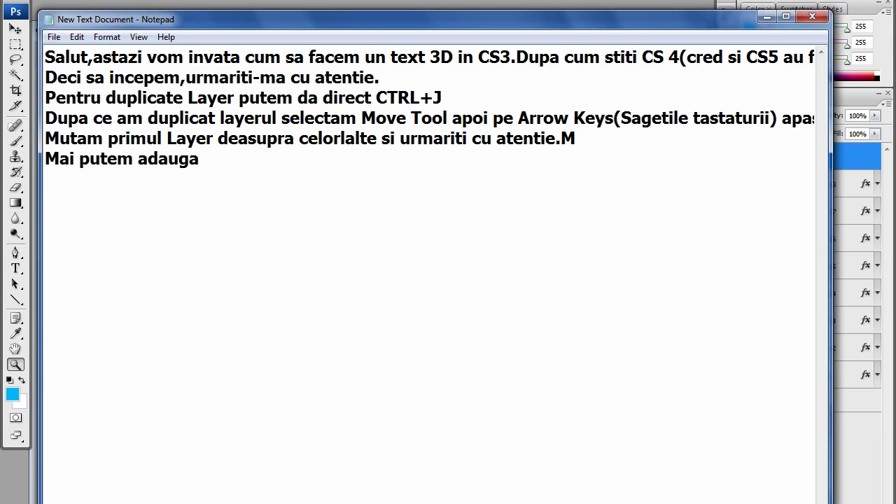
type(" cateva elemente :-??")
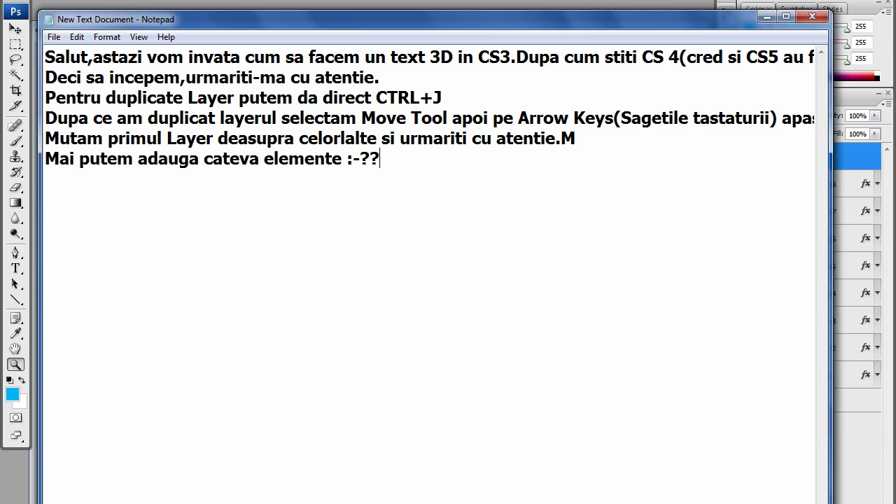
key("alt+Tab")
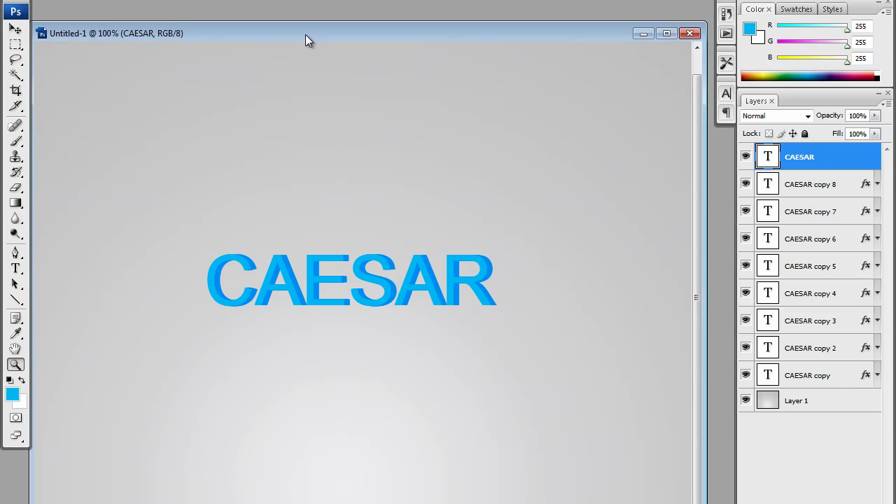
Set the Brush to a 3 px hard tip and create a new empty layer.
left_click_drag(306, 40, 313, 38)
left_click(16, 253)
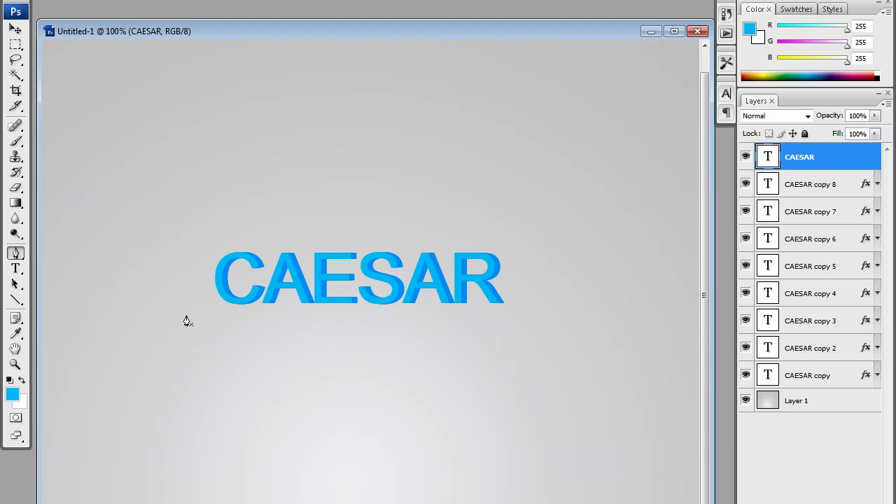
left_click(15, 141)
right_click(43, 144)
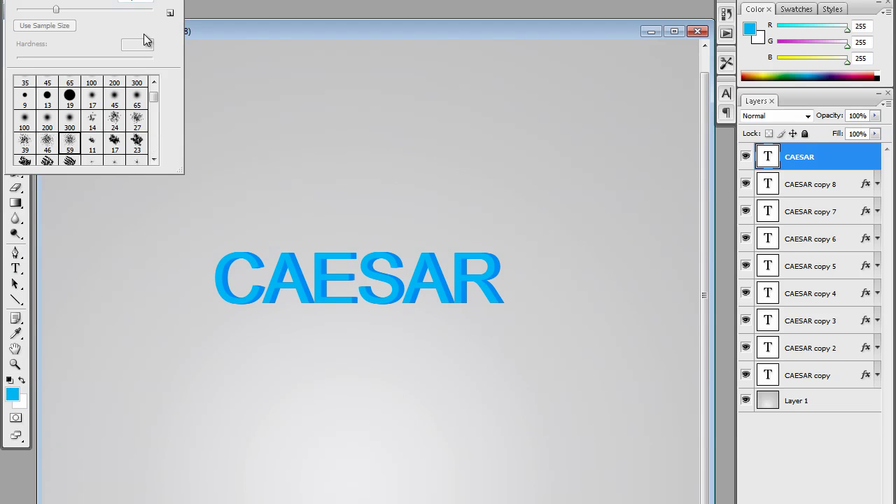
scroll(157, 95, "up", 3)
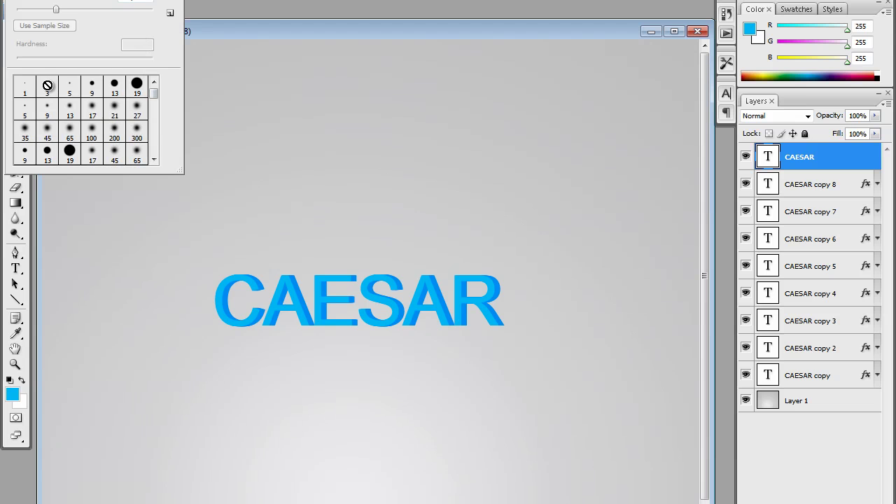
left_click(47, 86)
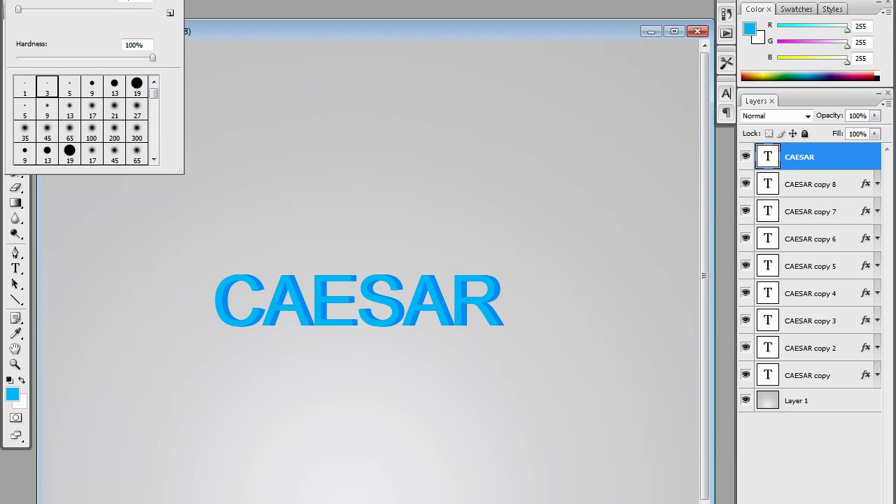
key("Return")
key("ctrl+shift+alt+n")
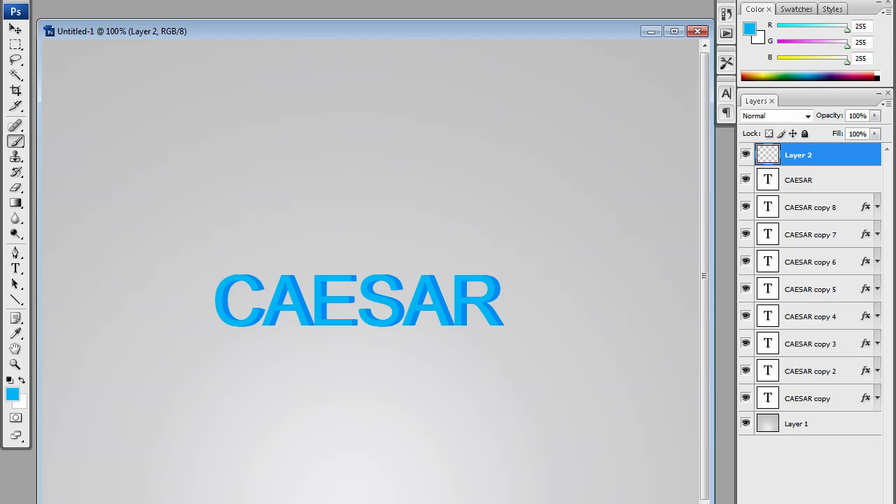
Stroke a straight Pen path under CAESAR with the brush, with Simulate Pressure, then hide the path.
left_click(16, 253)
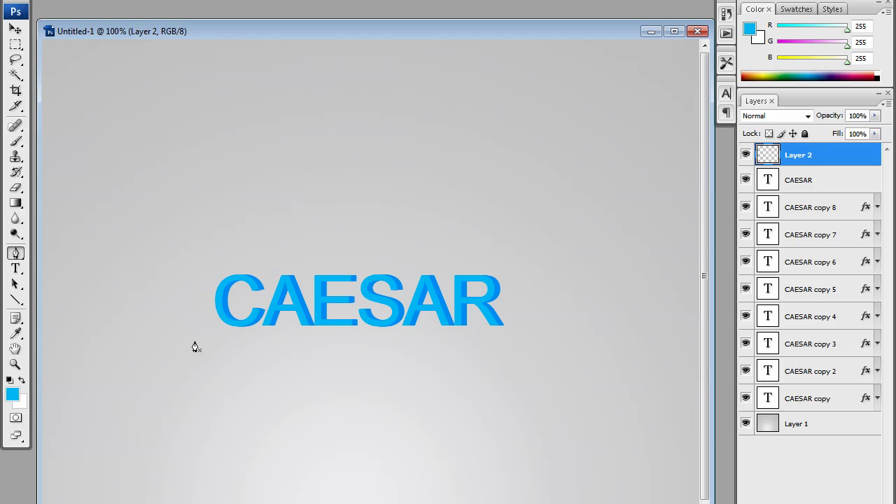
left_click(549, 336)
right_click(391, 350)
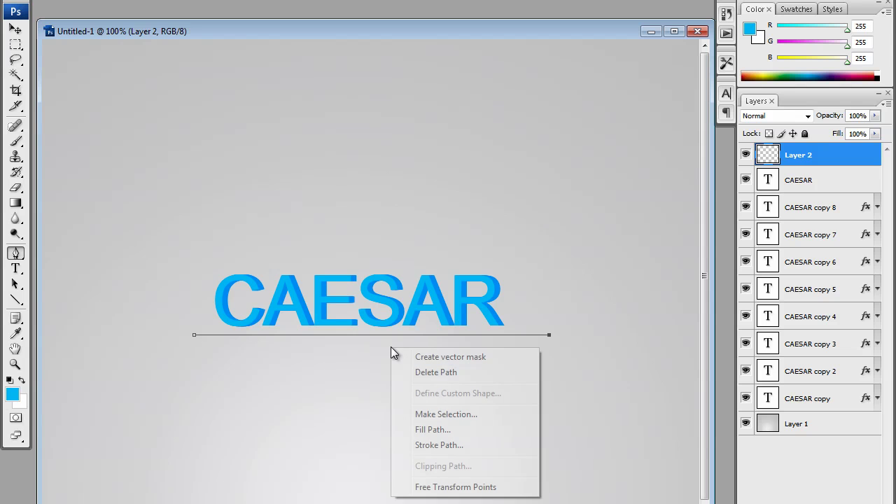
left_click(446, 441)
left_click(382, 171)
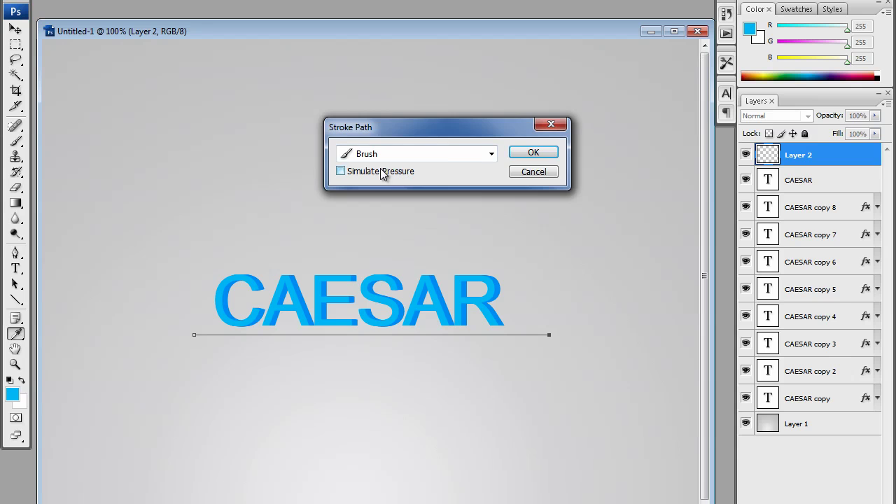
left_click(535, 152)
key("Return")
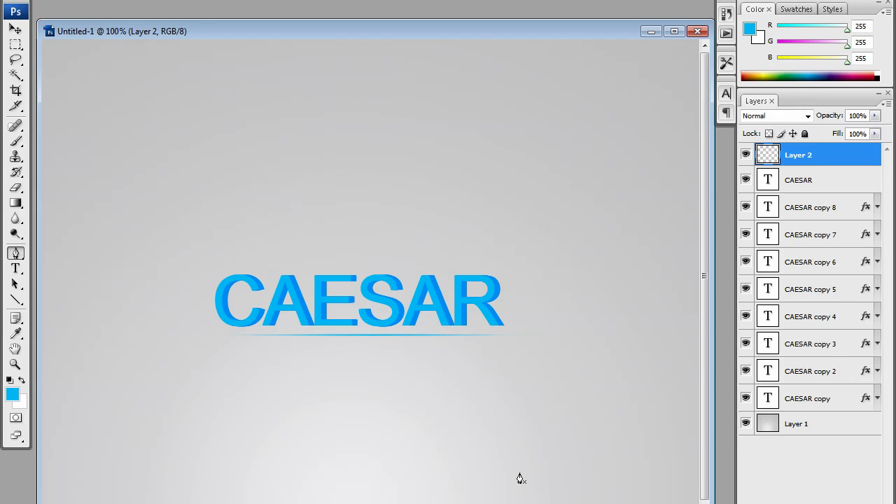
left_click(15, 29)
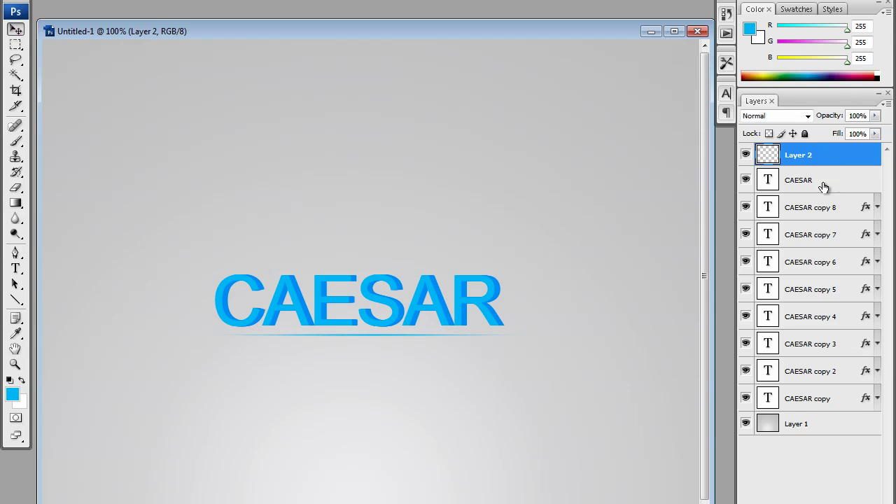
Duplicate Layer 2 and move the copied line just above the CAESAR text.
key("ctrl+j")
left_click_drag(407, 316, 412, 246)
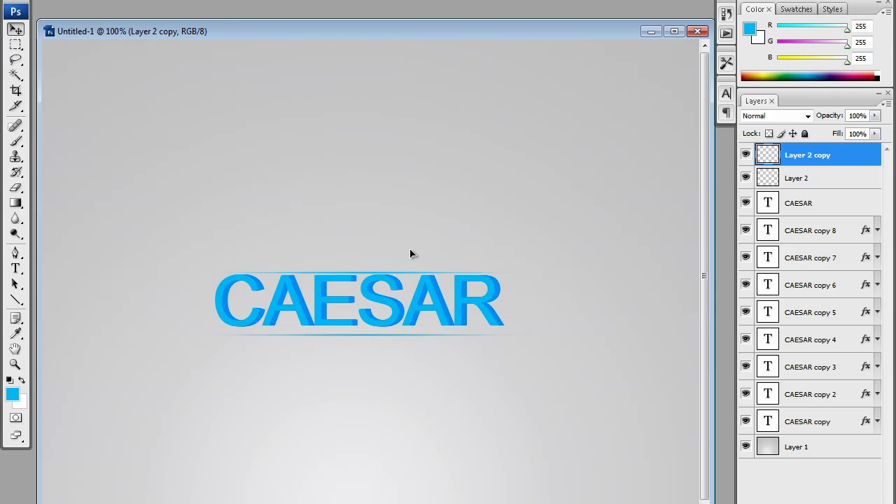
key("Down")
key("Down")
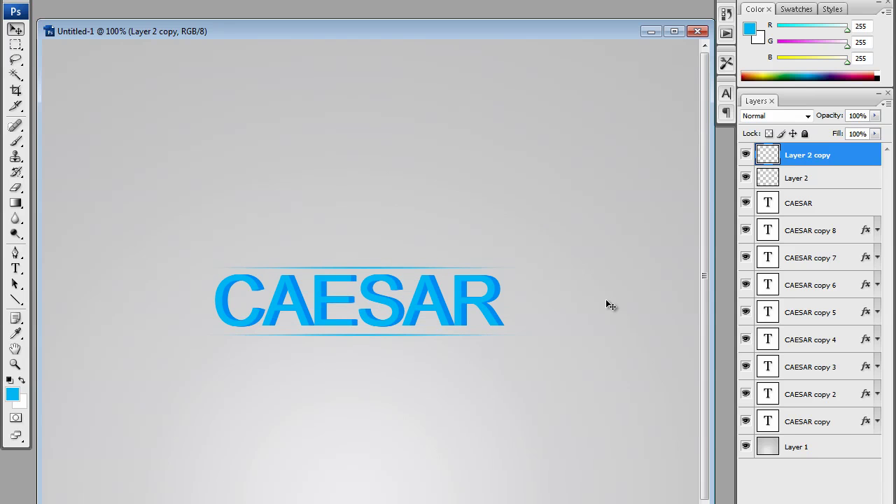
scroll(569, 348, "down", 2)
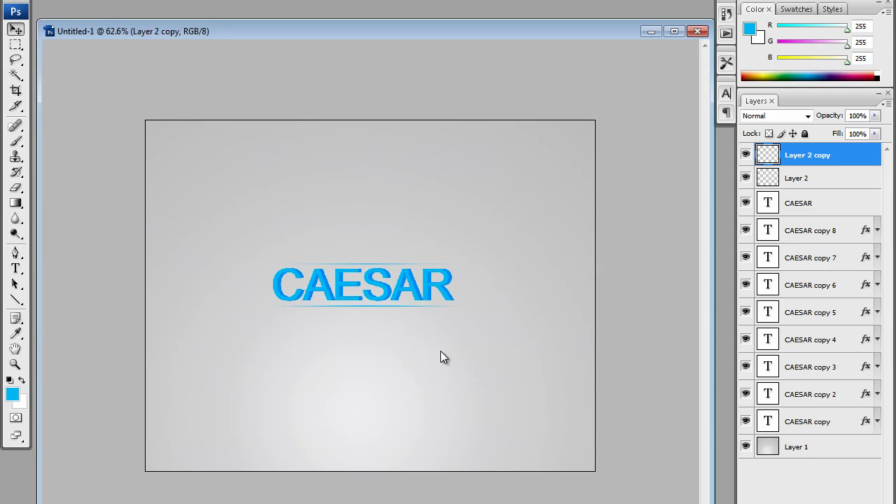
scroll(405, 344, "up", 1)
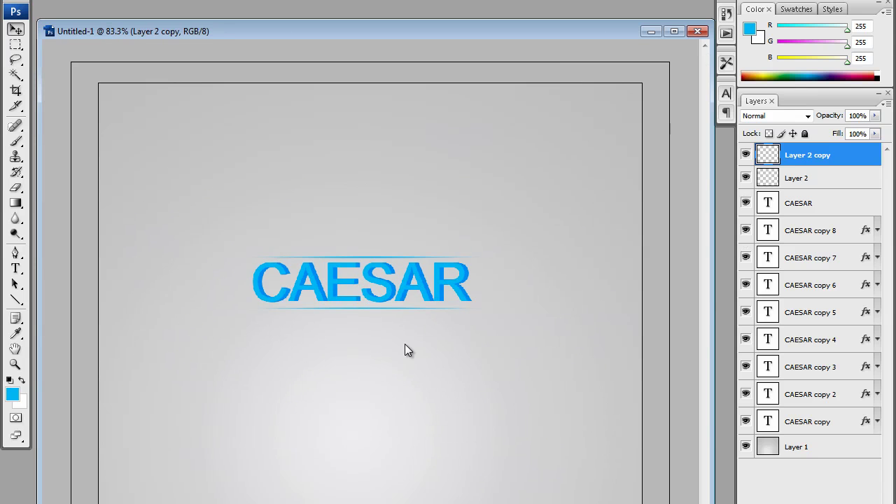
View the image at Actual Pixels, then bring the Notepad notes forward.
left_click(16, 365)
right_click(407, 284)
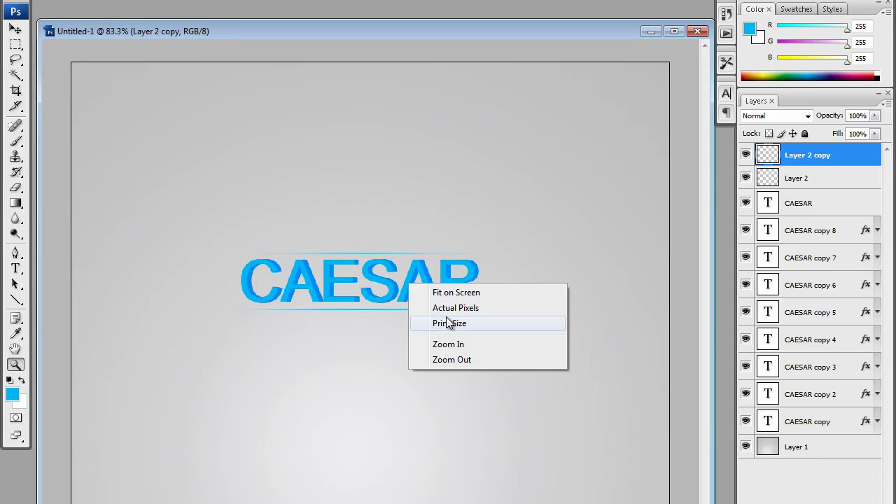
left_click(440, 308)
key("alt+Tab")
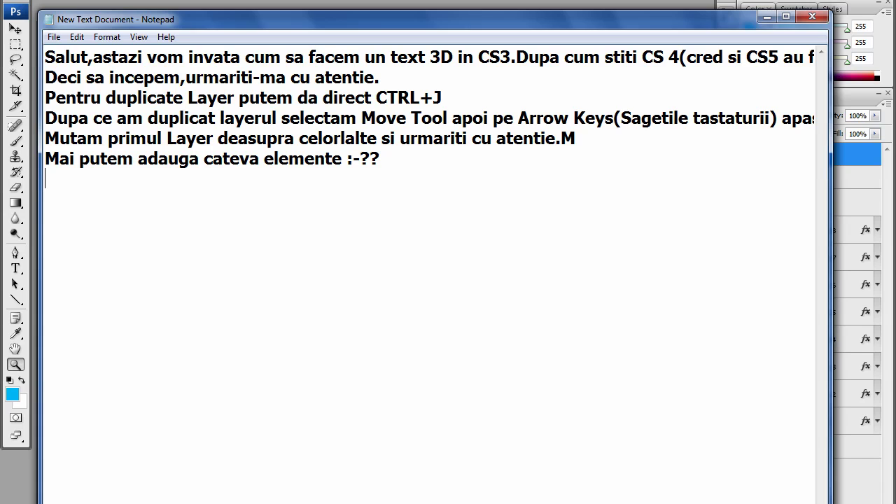
Type the new line 'Acesta este rezultatul.' in Notepad, correcting the capital R.
key("Return")
type("Acesta este Rezultatul")
key("Left")
key("Left")
key("Left")
key("Left")
key("Left")
key("Left")
key("Left")
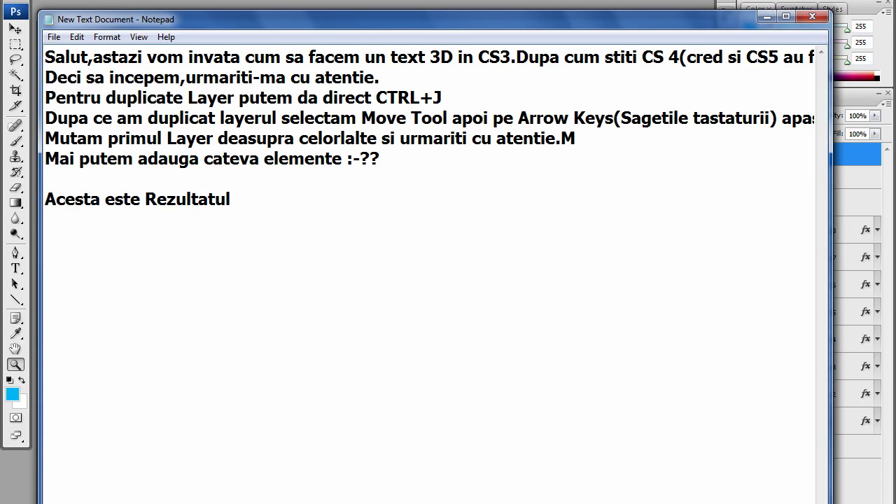
key("BackSpace")
type("r")
key("Right")
key("Right")
key("Right")
key("Right")
key("Right")
key("Right")
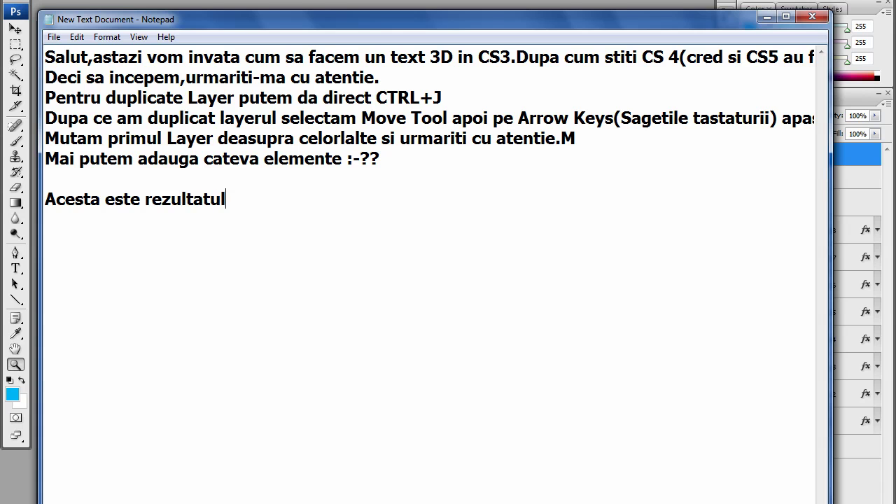
type(".")
Minimize Notepad to reveal the finished CAESAR artwork in Photoshop.
left_click(764, 16)
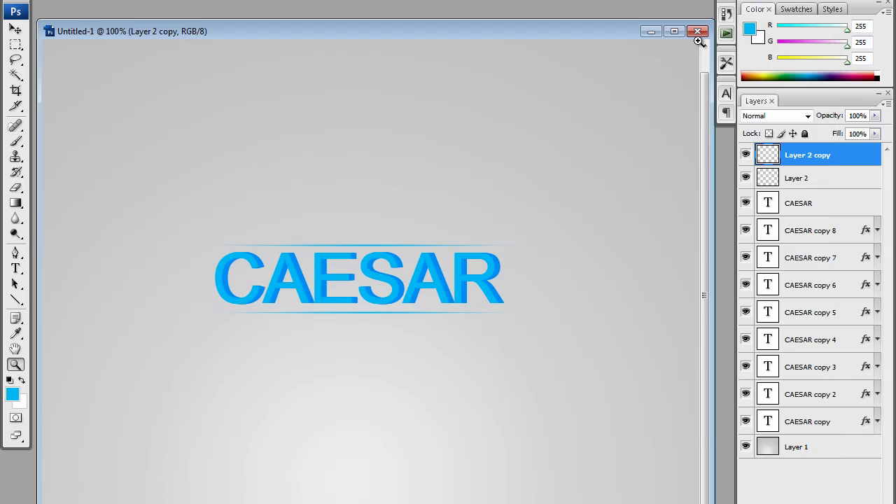